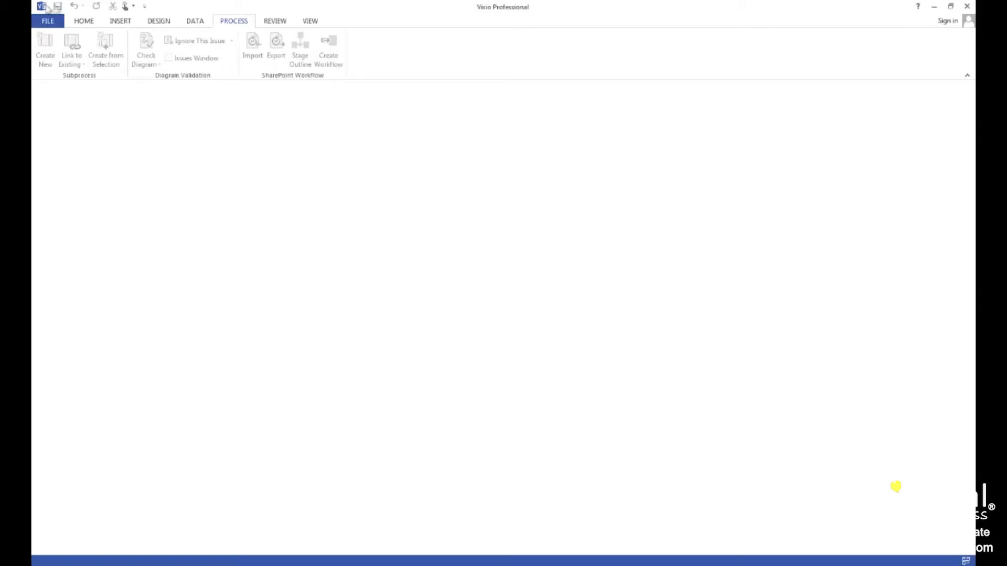
# Open the recent drawing "Process shapes"
pyautogui.click(44, 22)
pyautogui.click(57, 91)
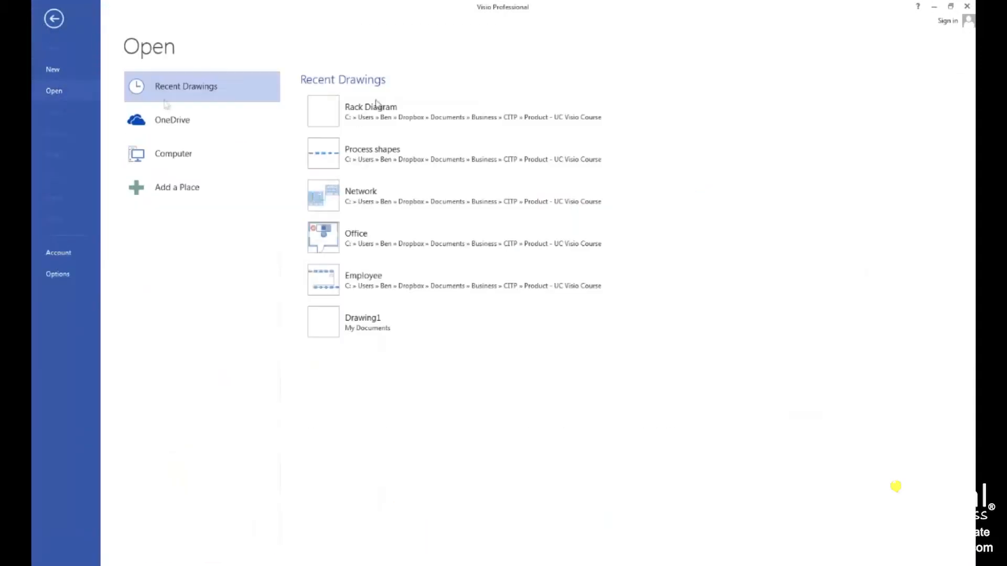
pyautogui.click(376, 154)
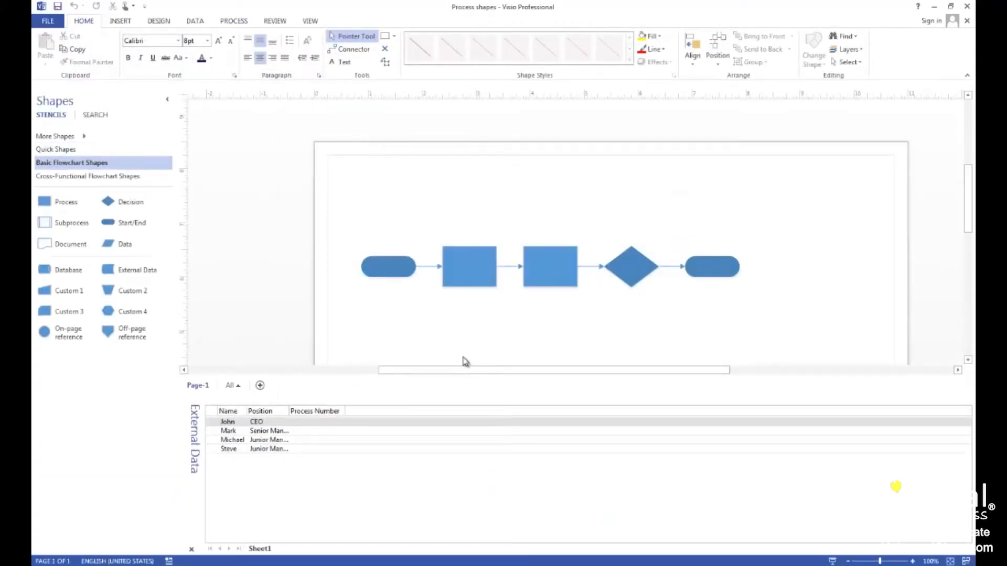
# Close the External Data window and start a new data graphic for the first process shape in the flowchart
pyautogui.click(457, 275)
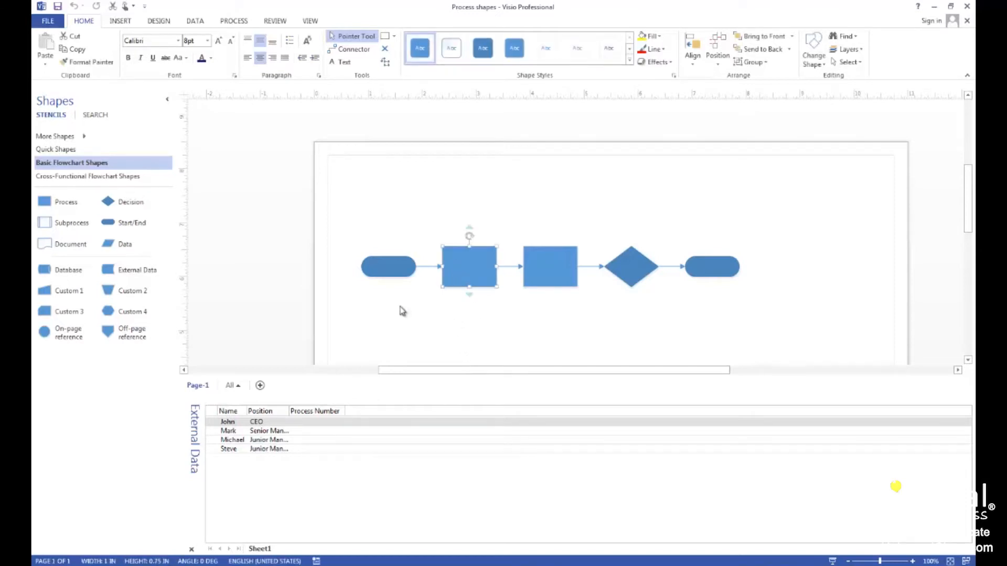
pyautogui.click(191, 549)
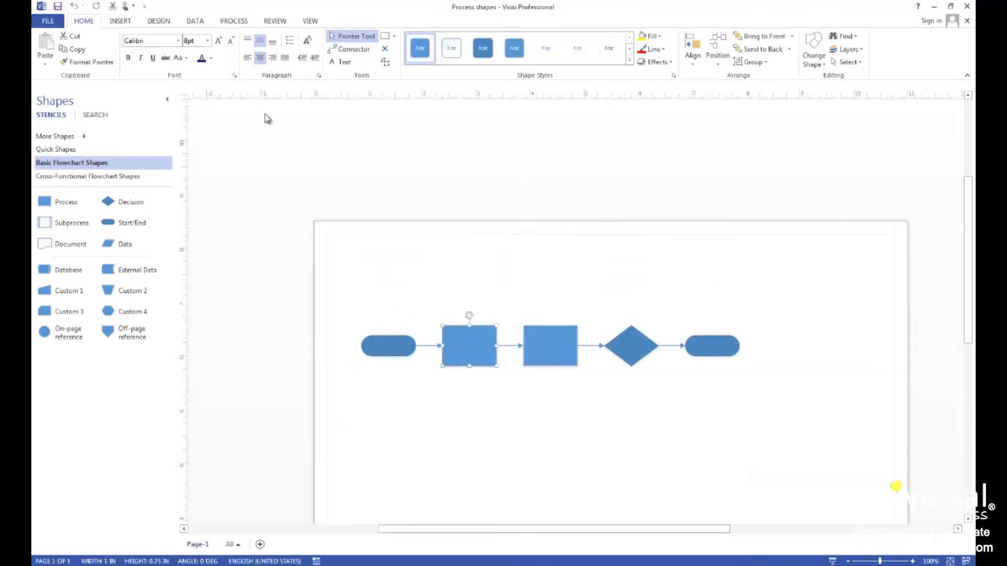
pyautogui.click(195, 22)
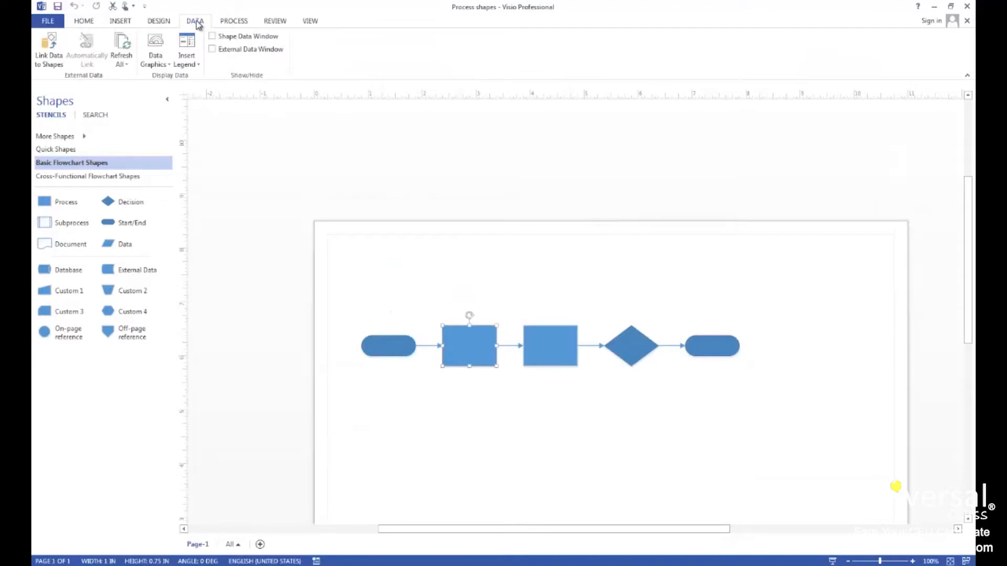
pyautogui.click(159, 61)
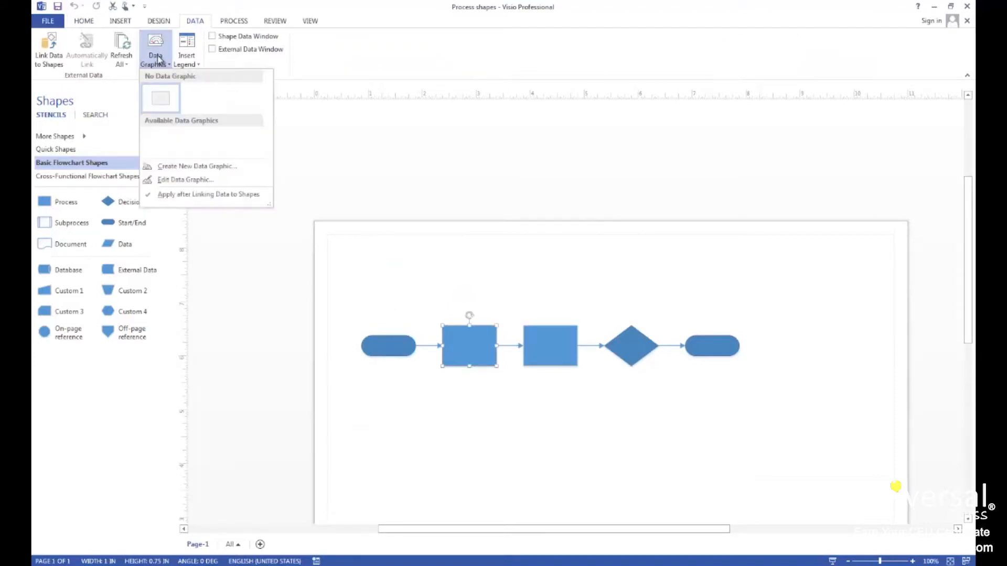
pyautogui.click(190, 167)
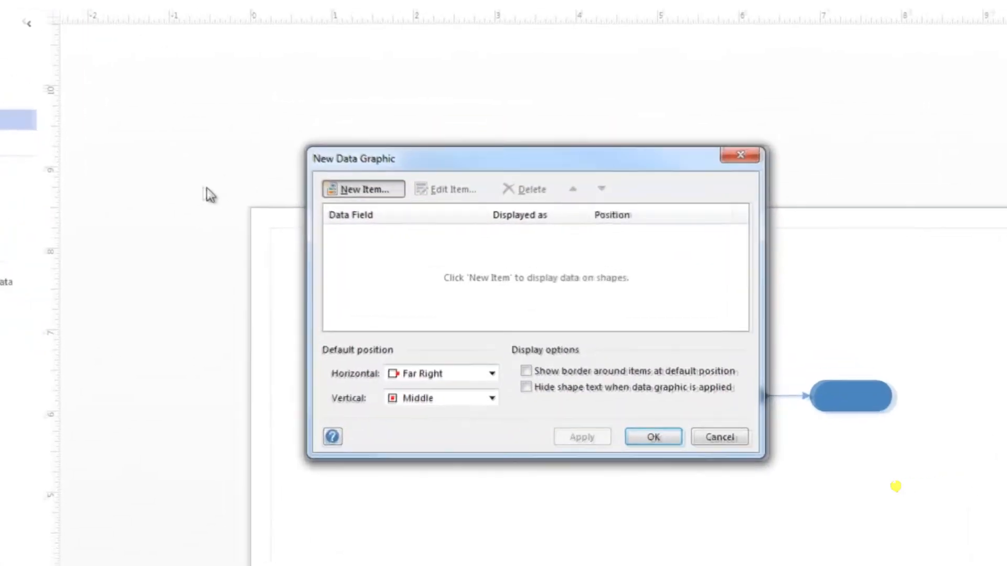
# Add an item to the data graphic that displays the Owner field as Text in the Text callout style
pyautogui.click(379, 192)
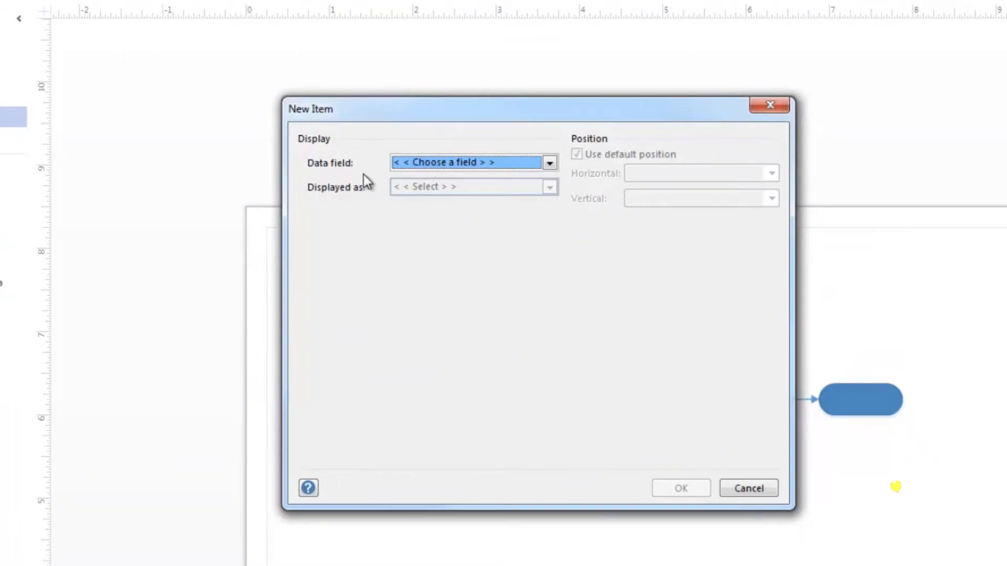
pyautogui.click(431, 164)
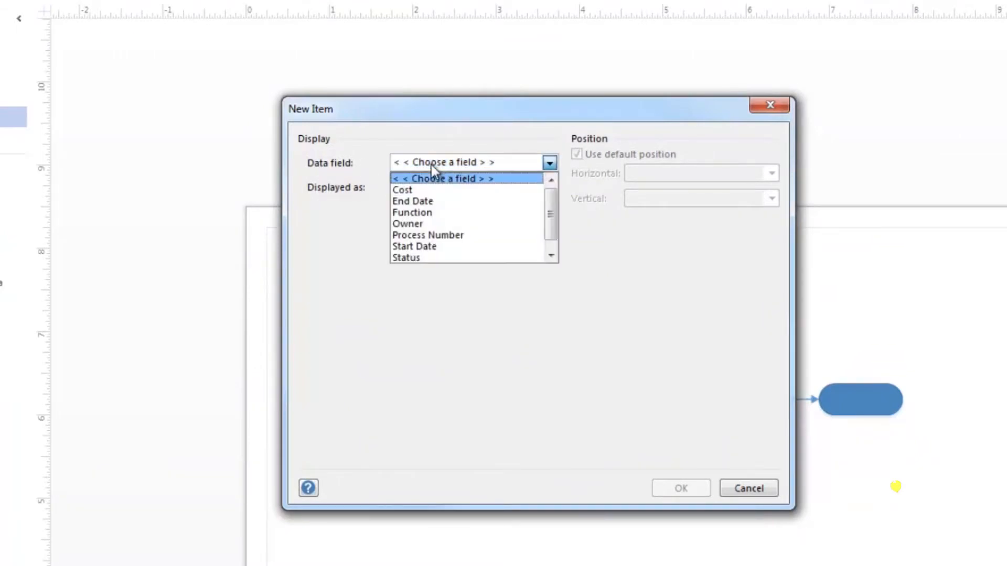
pyautogui.click(439, 223)
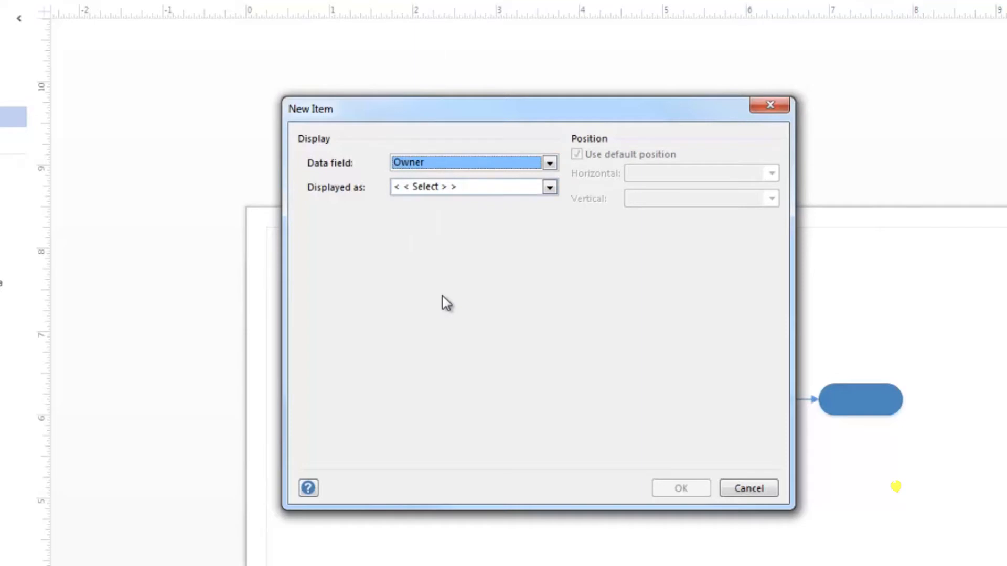
pyautogui.click(434, 188)
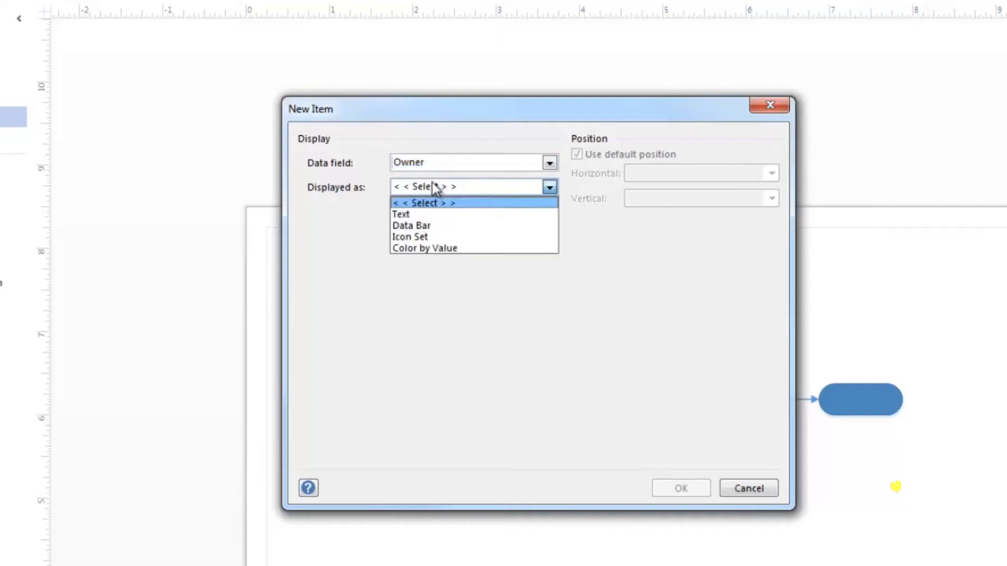
pyautogui.click(419, 214)
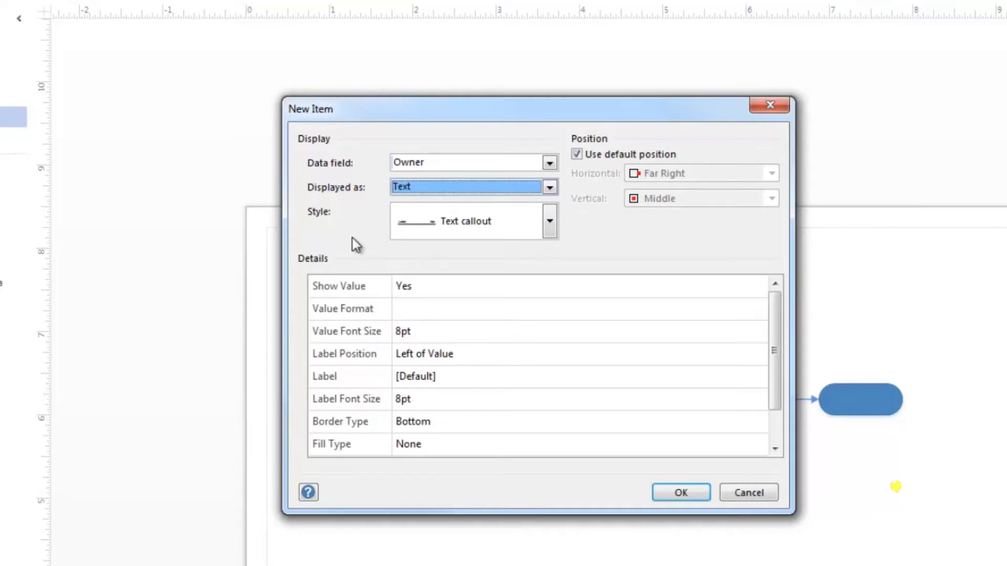
pyautogui.click(548, 225)
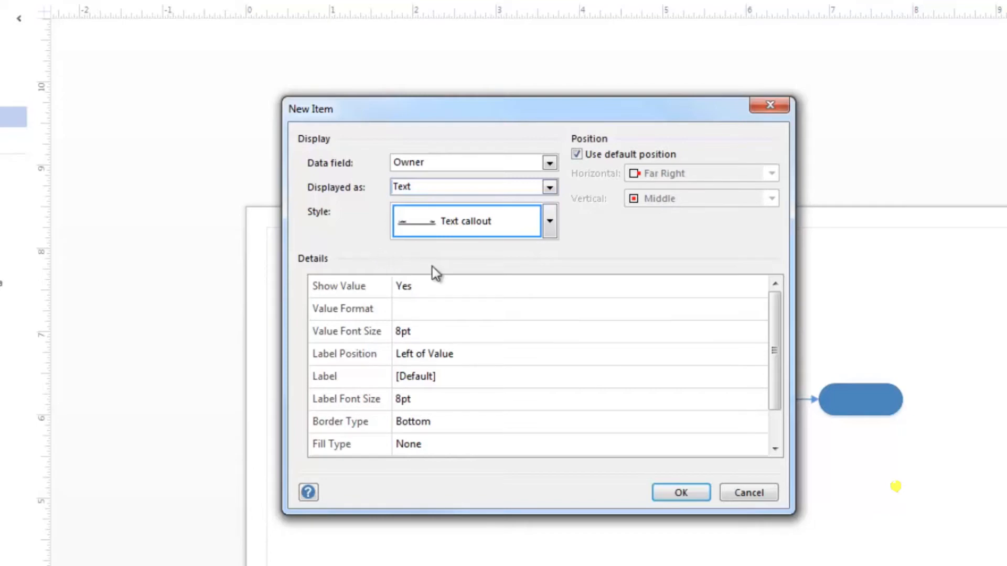
pyautogui.click(681, 493)
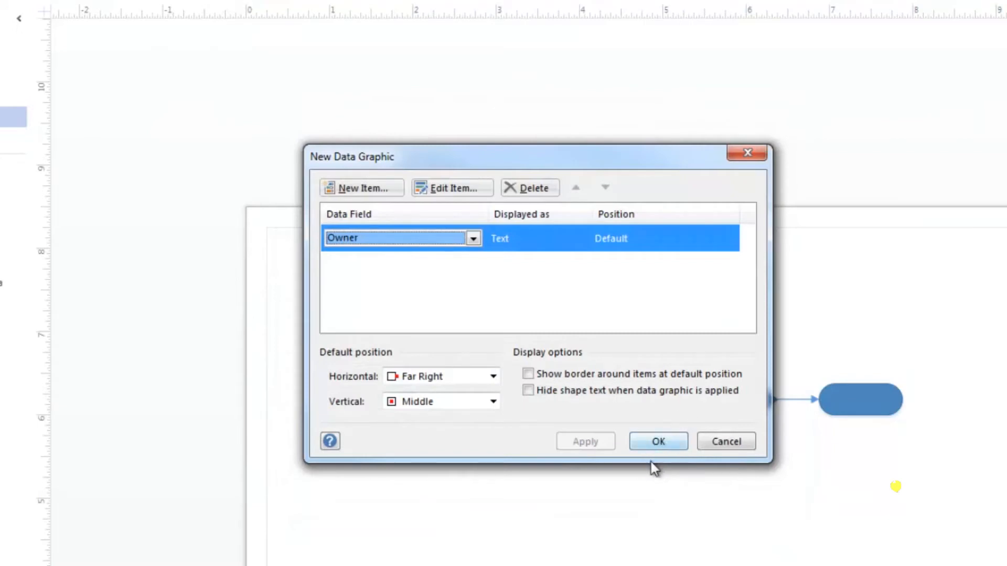
# Finish the Owner data graphic and apply it to the selected process shape
pyautogui.click(656, 445)
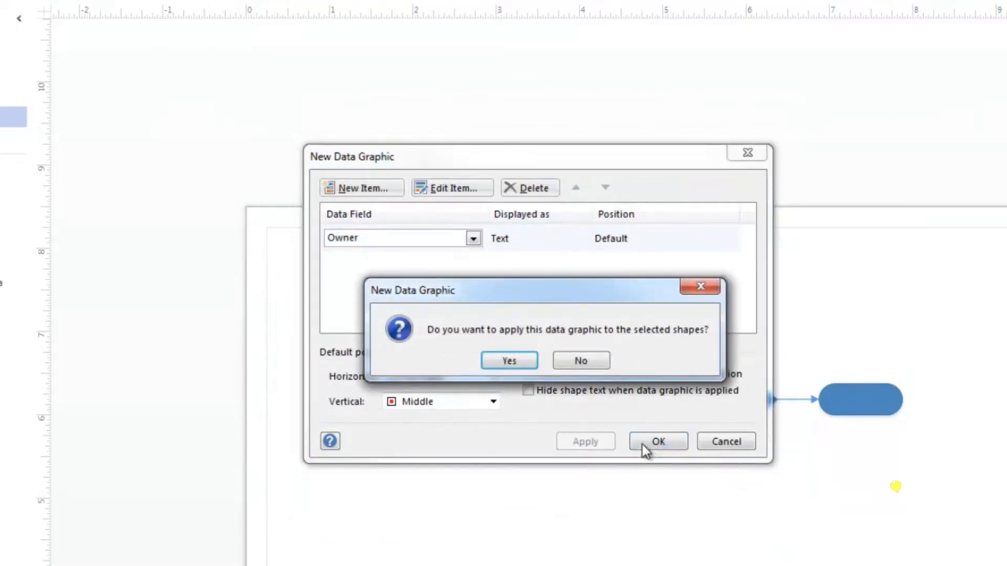
pyautogui.click(503, 361)
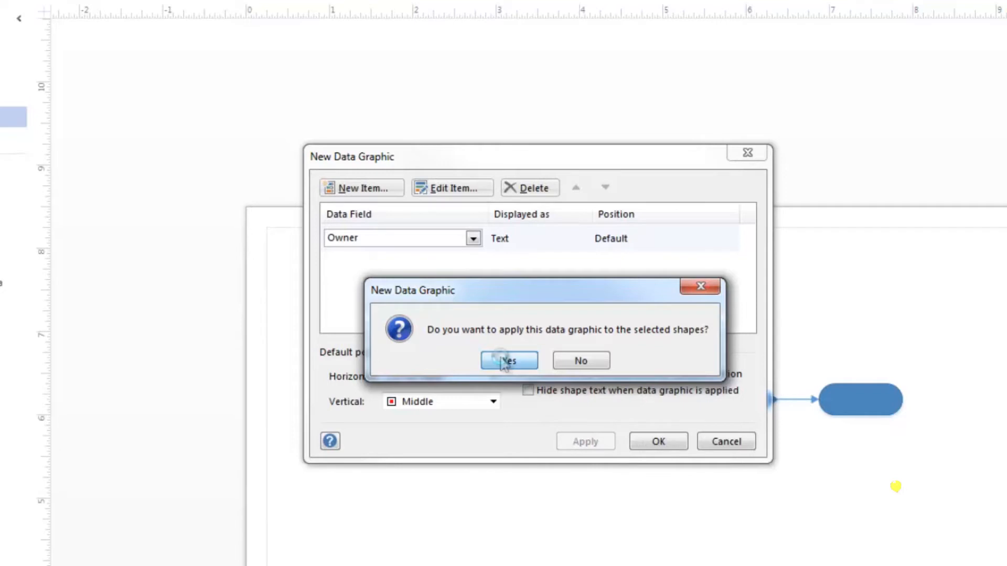
pyautogui.click(650, 508)
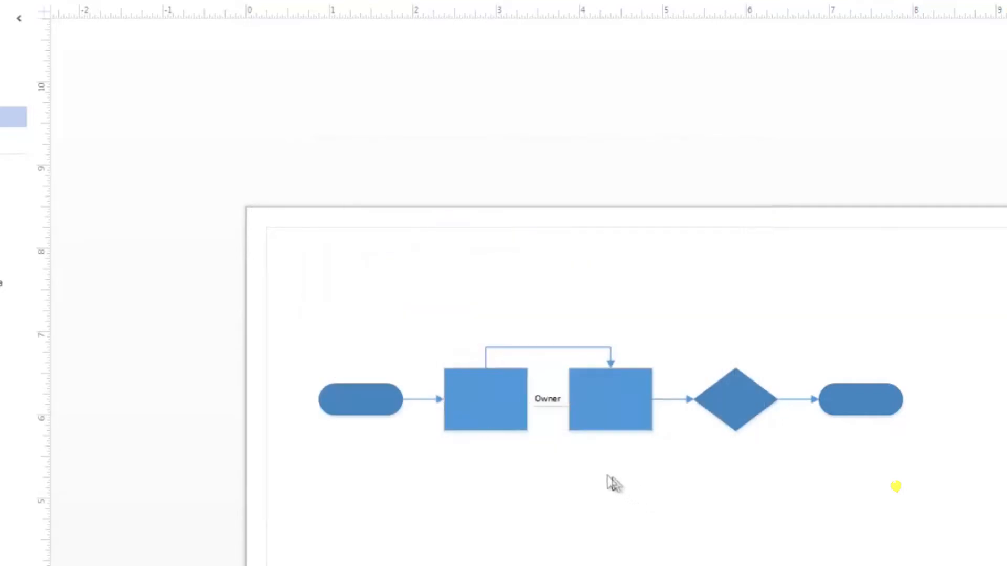
# Move the second process, the decision and the end shape together about 2.4 inches to the right, clear of the Owner callout
pyautogui.click(489, 396)
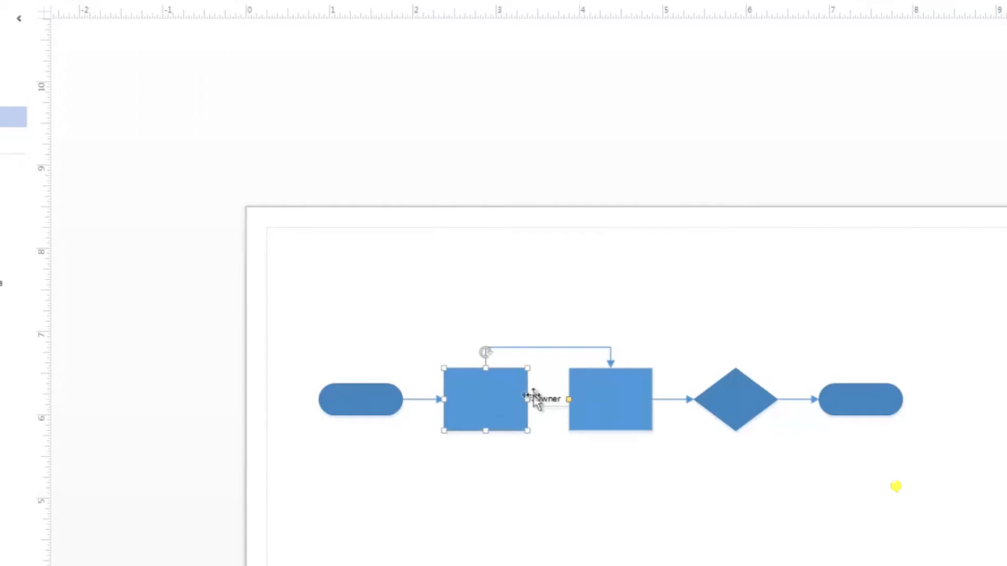
pyautogui.moveTo(536, 494); pyautogui.dragTo(953, 336)
pyautogui.moveTo(596, 407); pyautogui.dragTo(803, 399)
pyautogui.click(728, 507)
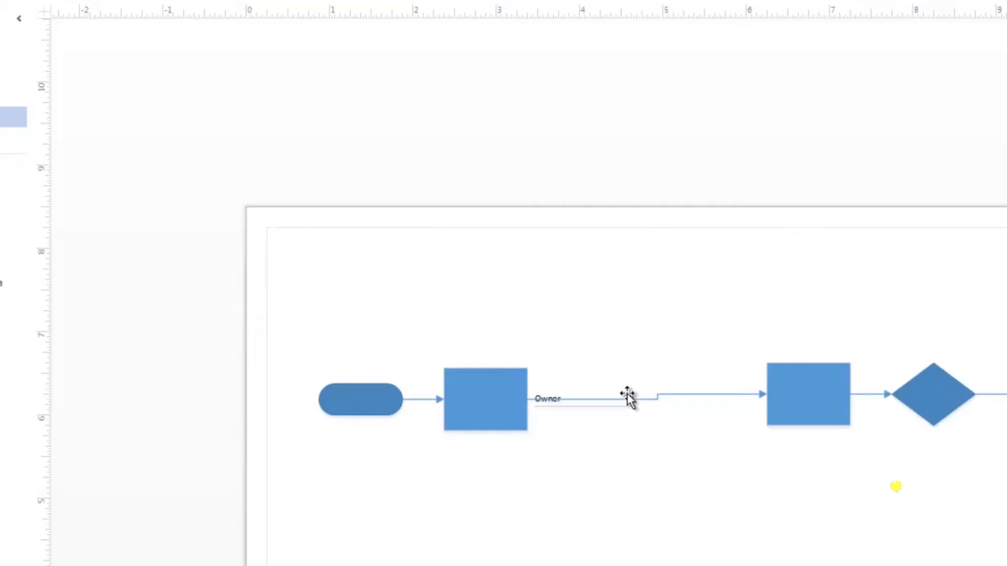
# Show the first process shape's shape data, widen its window and enter the owner's name in the Owner field
pyautogui.click(490, 398)
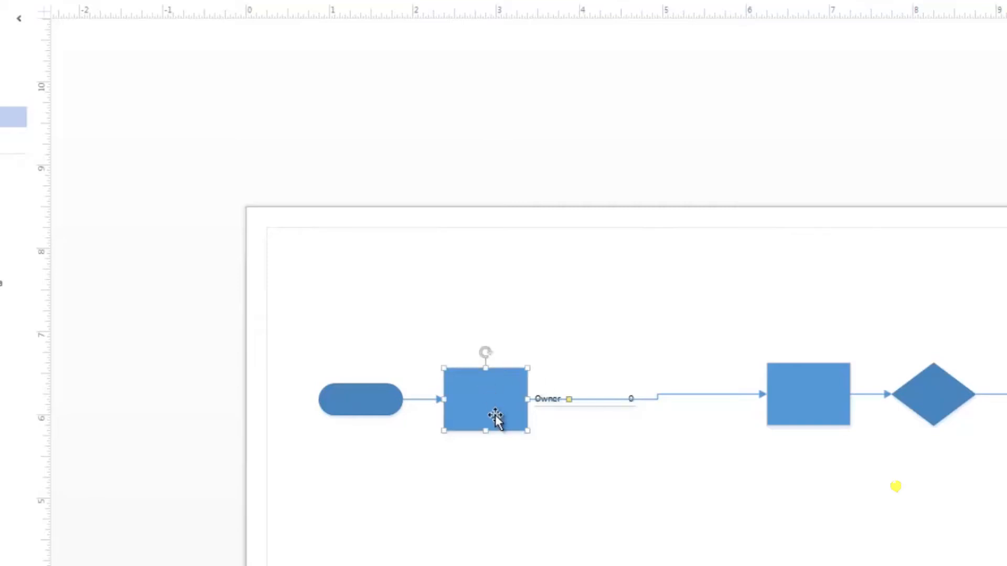
pyautogui.rightClick(489, 397)
pyautogui.moveTo(545, 512)
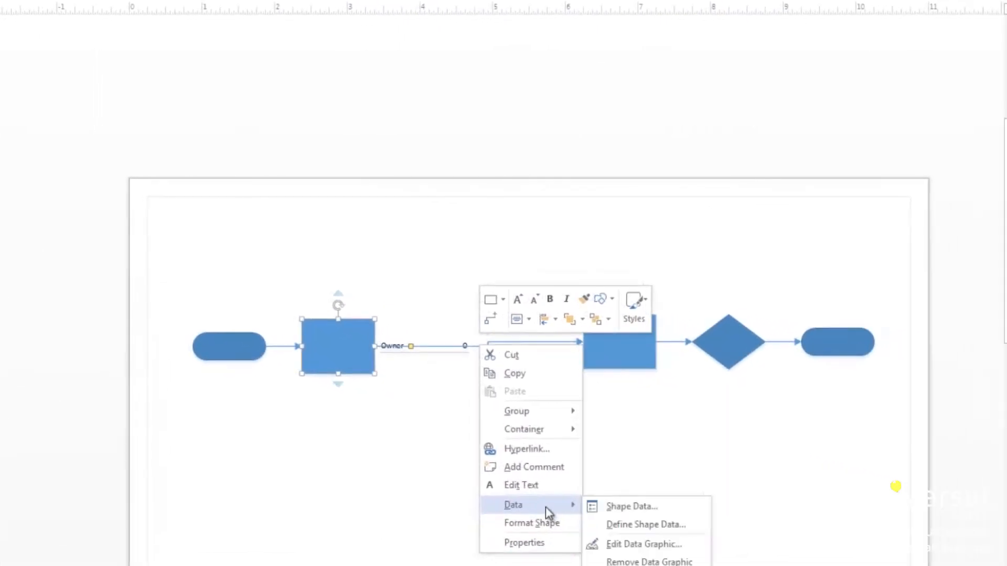
pyautogui.click(632, 509)
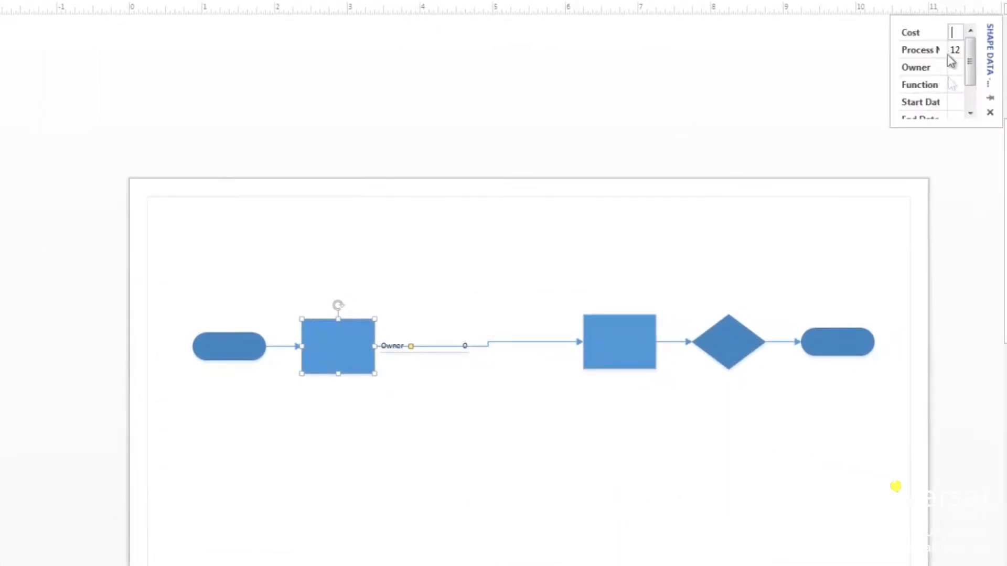
pyautogui.moveTo(890, 127); pyautogui.dragTo(789, 176)
pyautogui.click(907, 68)
pyautogui.write('Ben')
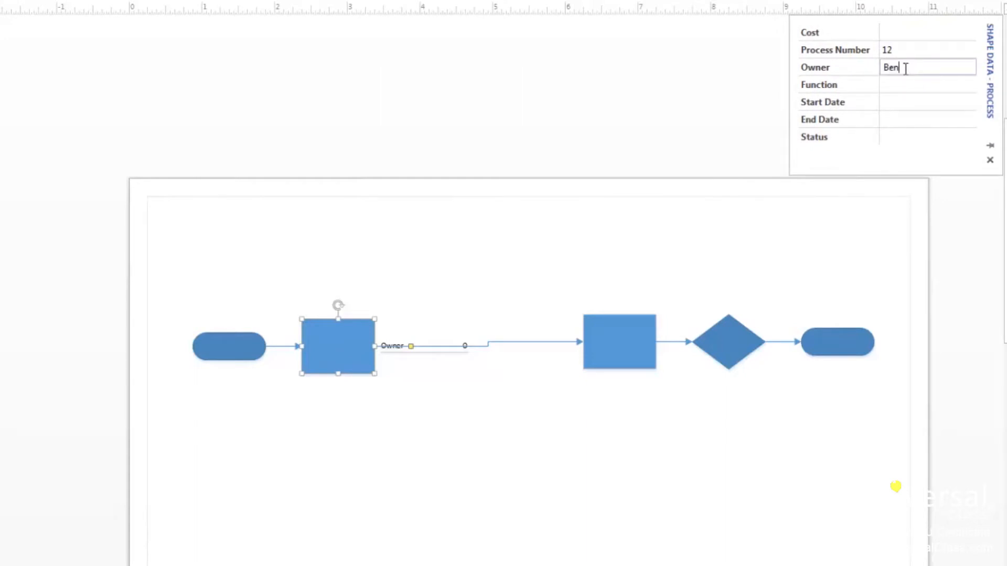
pyautogui.click(555, 94)
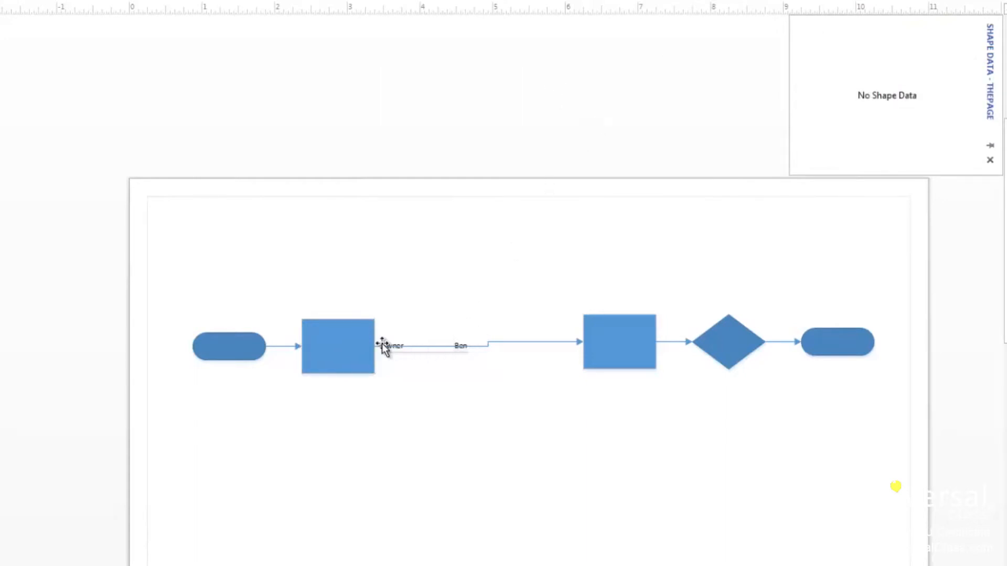
pyautogui.click(363, 354)
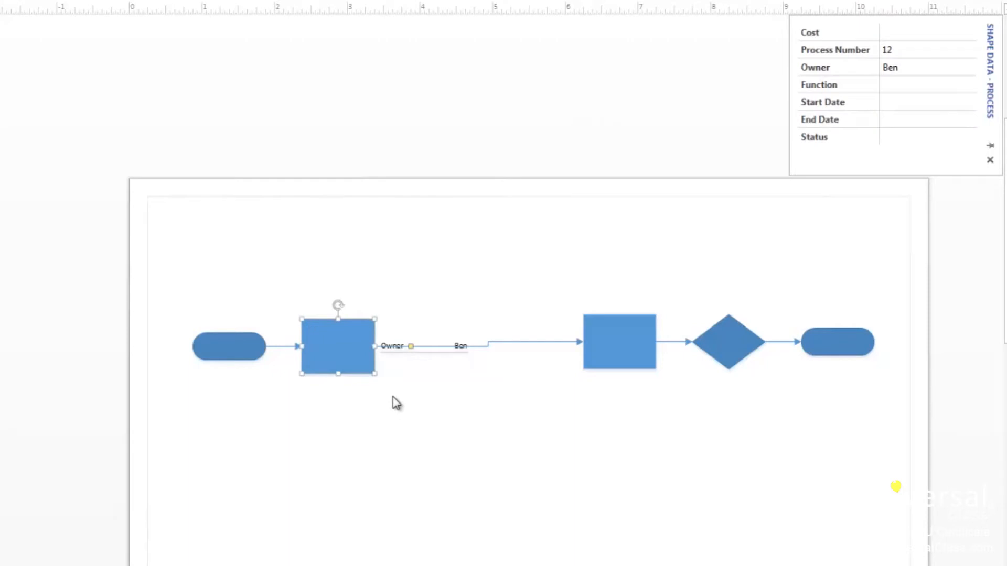
pyautogui.click(439, 434)
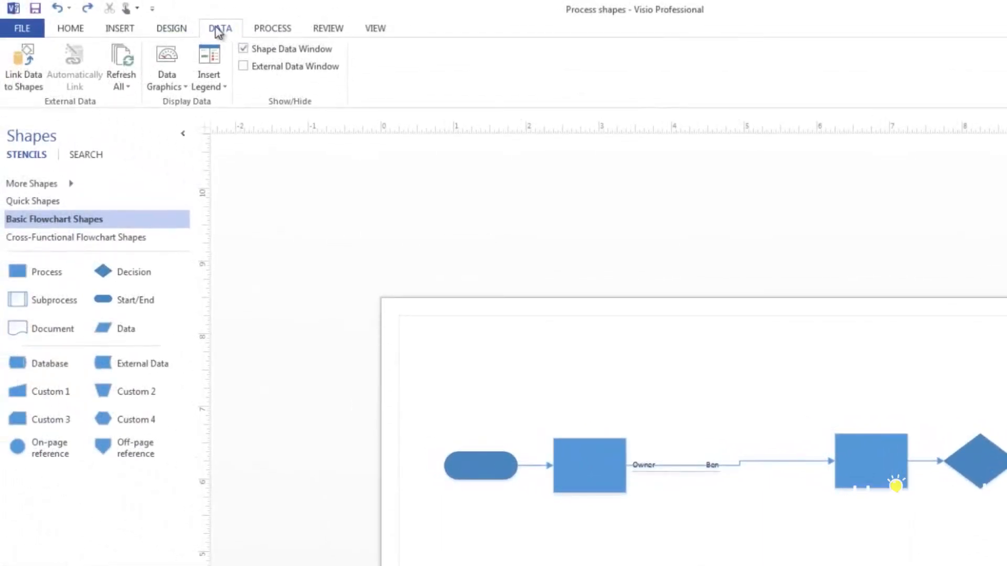
# Create another data graphic with an item that displays the Process Number field as a Data Bar
pyautogui.click(177, 87)
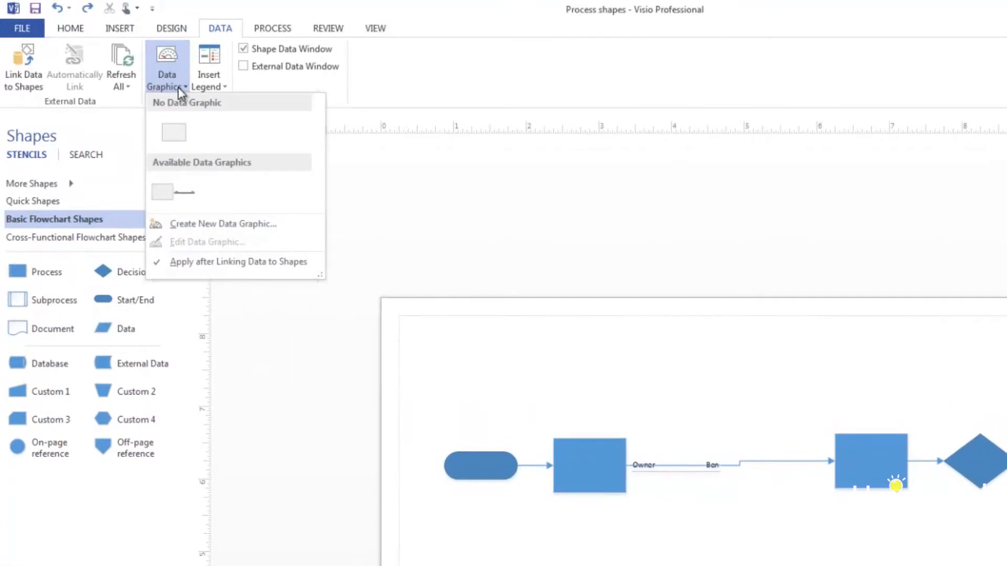
pyautogui.click(252, 234)
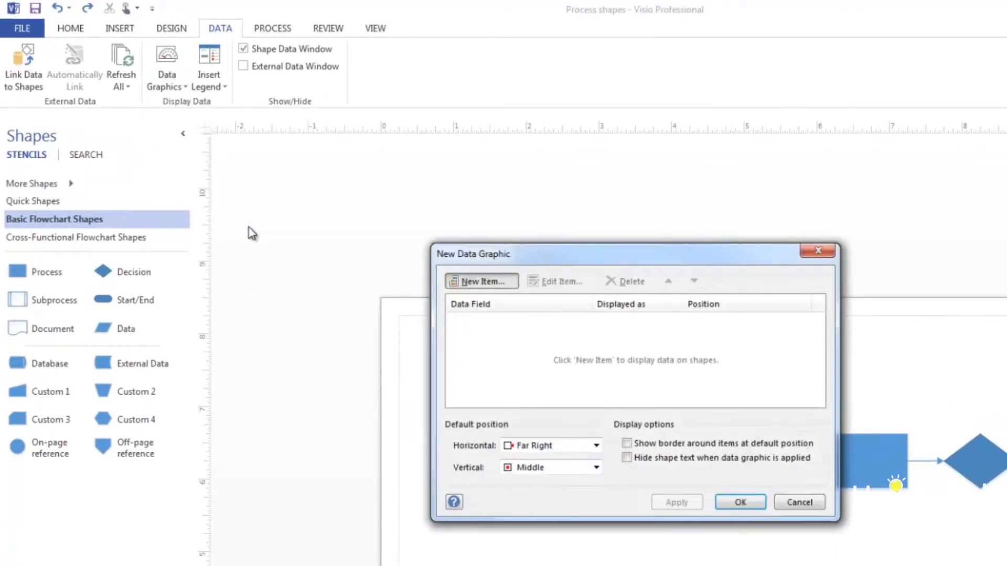
pyautogui.click(482, 281)
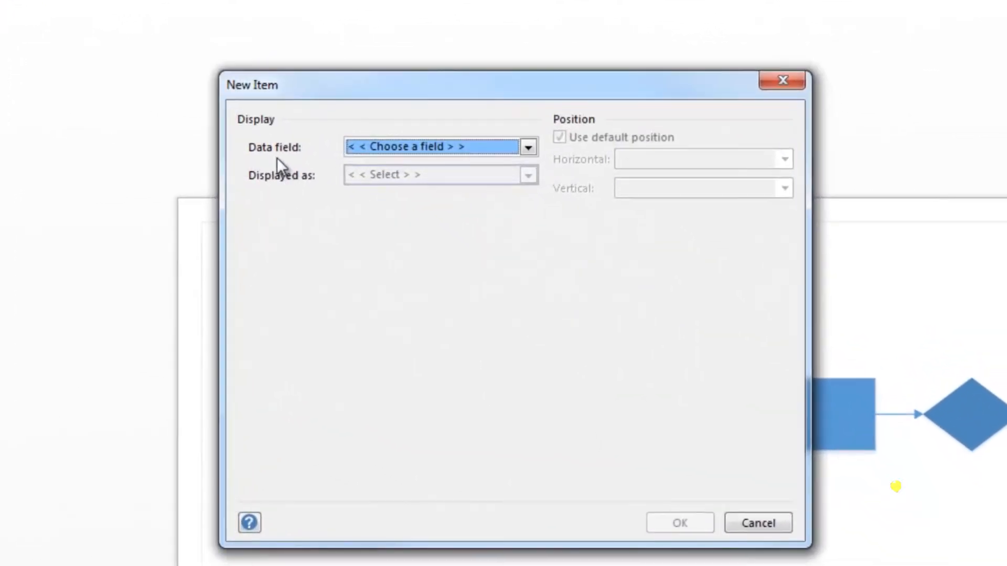
pyautogui.click(380, 151)
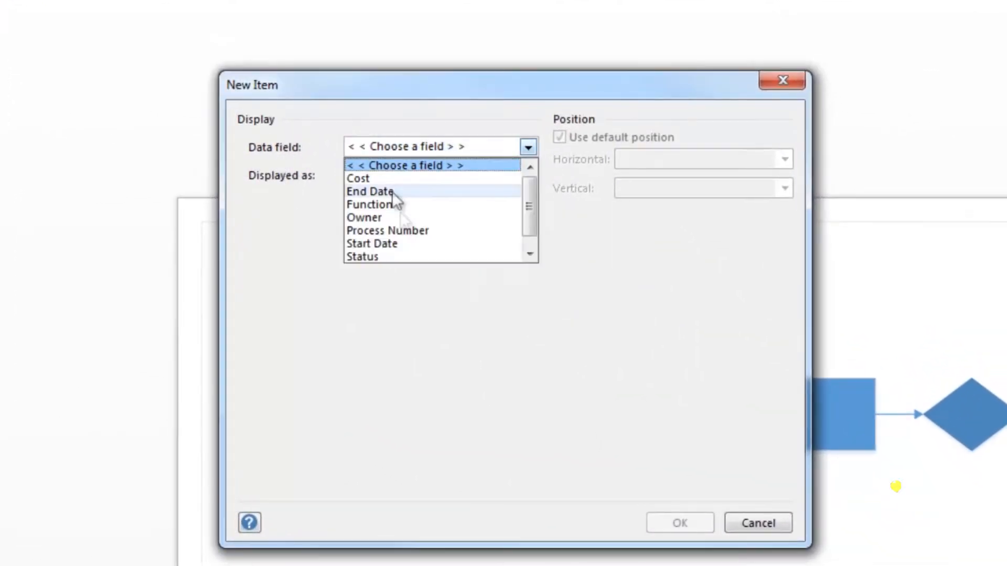
pyautogui.click(405, 234)
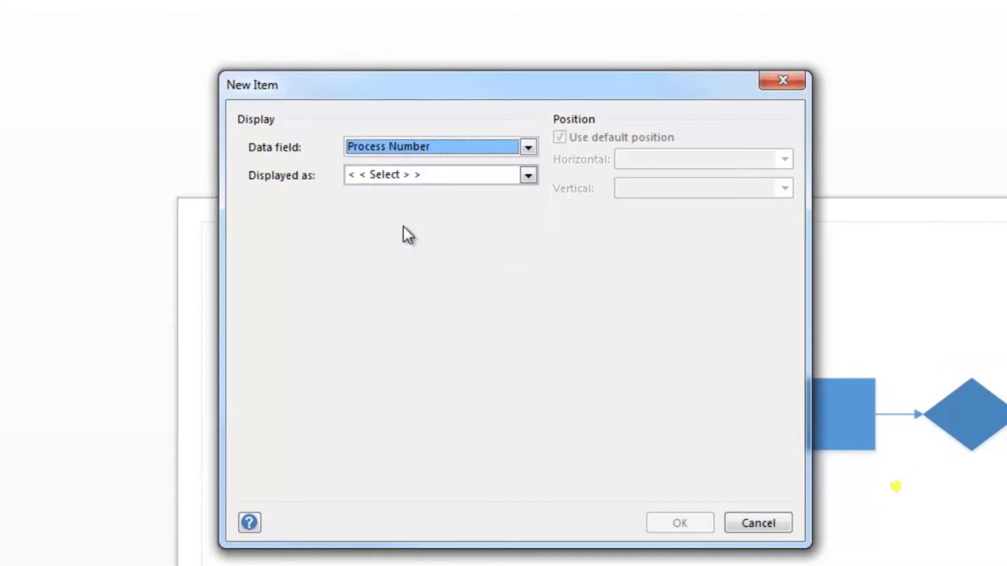
pyautogui.click(456, 178)
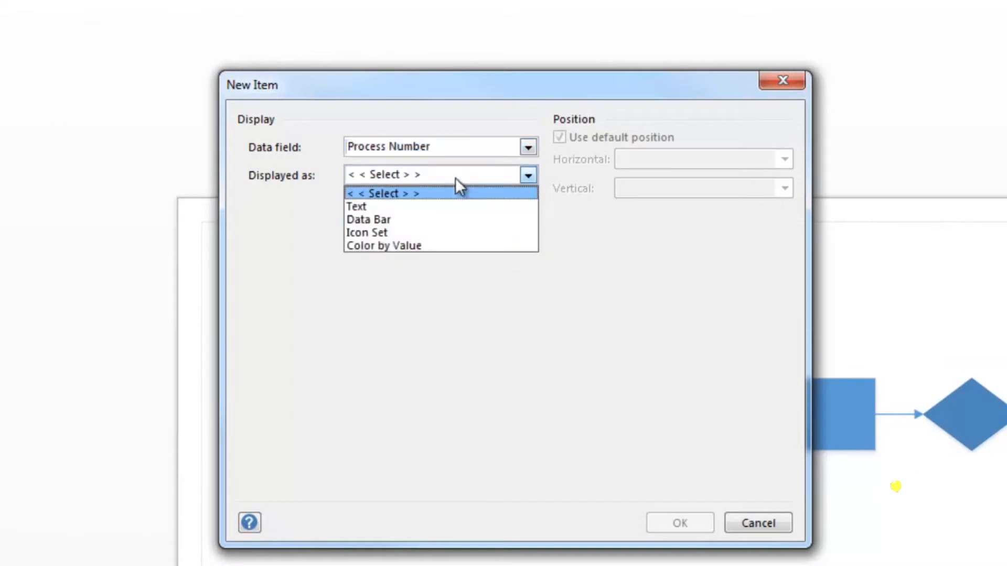
pyautogui.click(415, 218)
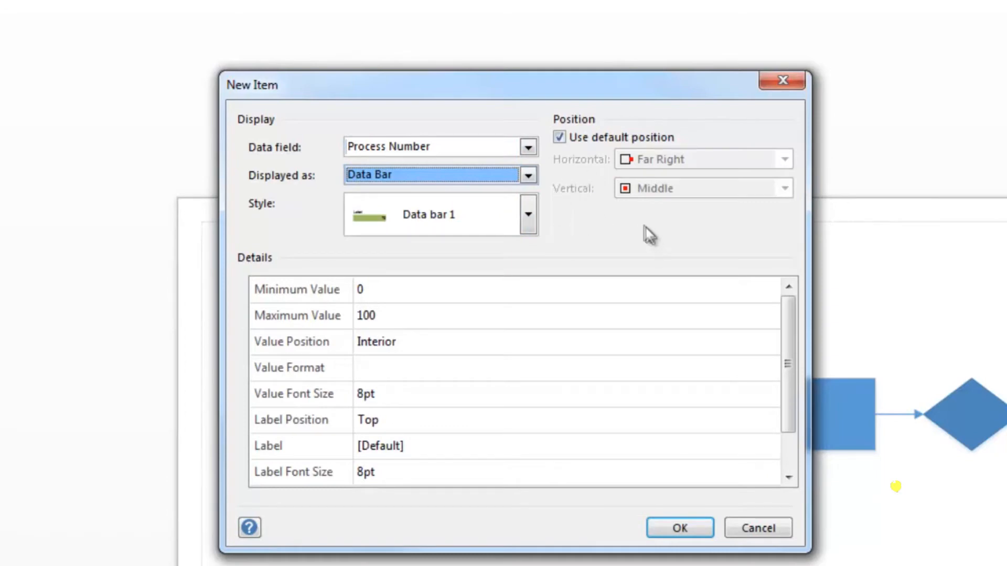
pyautogui.click(678, 528)
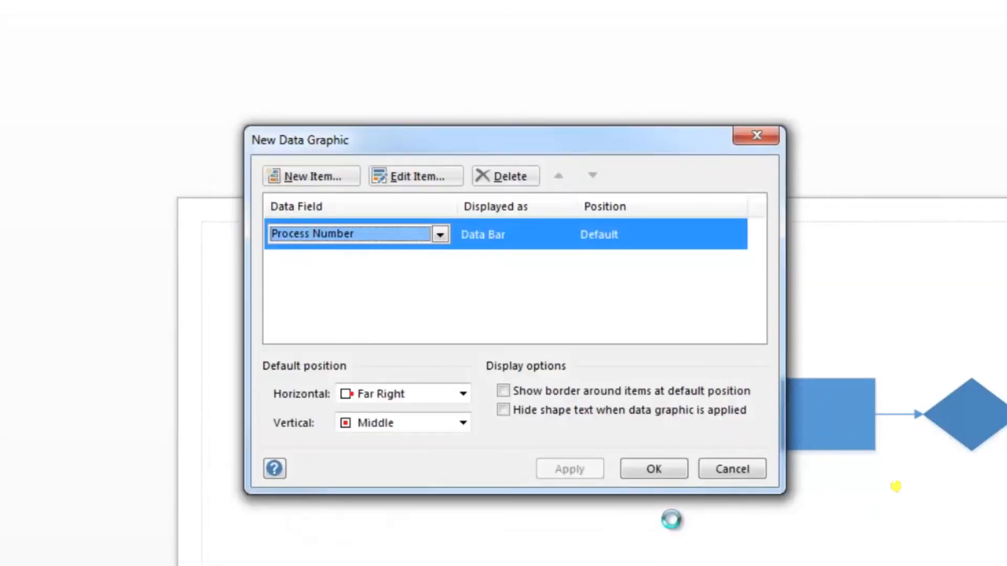
# Add a Status item displayed as a Text callout with its horizontal position set to Center, and finish the data graphic
pyautogui.click(313, 179)
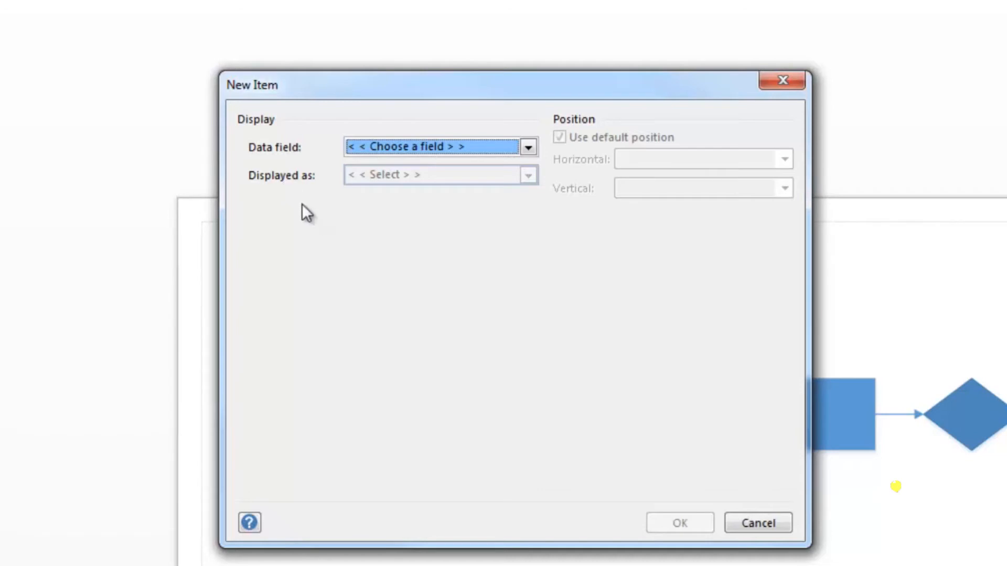
pyautogui.click(406, 150)
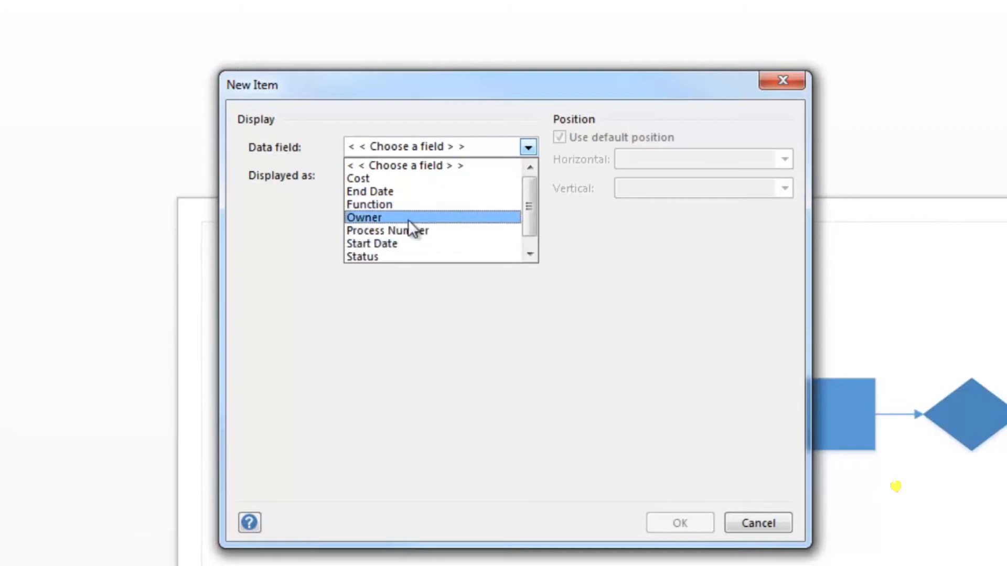
pyautogui.click(393, 255)
pyautogui.click(392, 180)
pyautogui.click(385, 203)
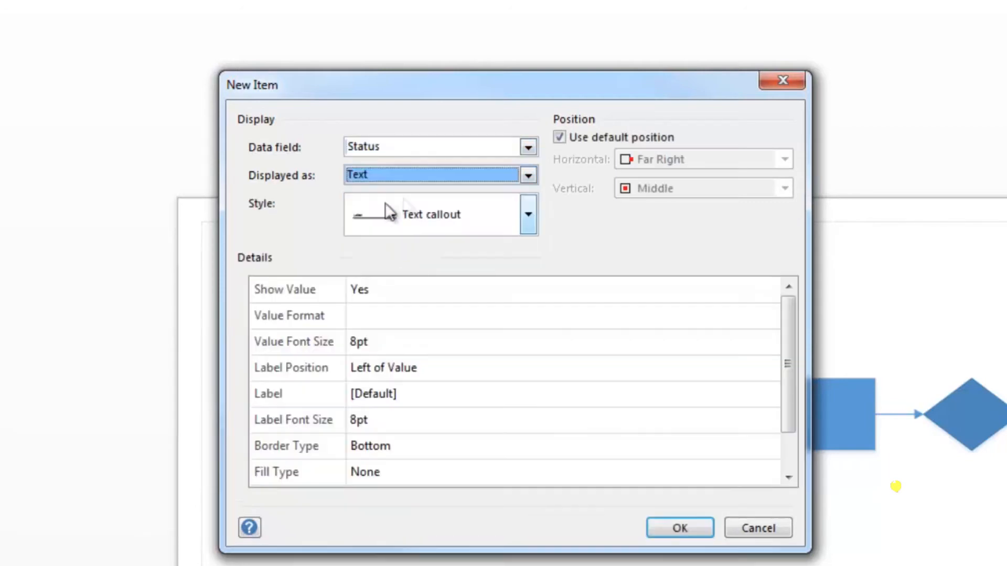
pyautogui.click(600, 138)
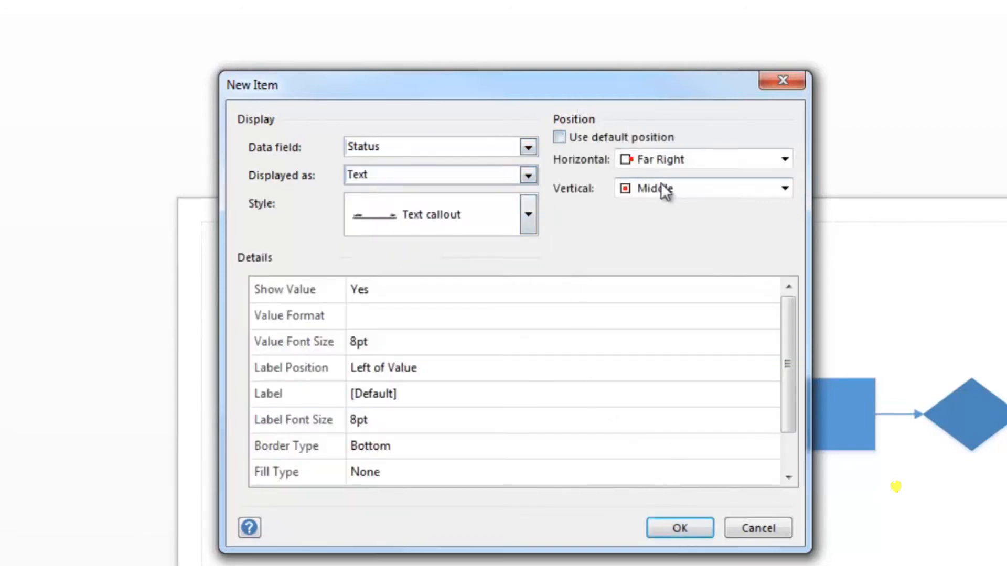
pyautogui.click(687, 162)
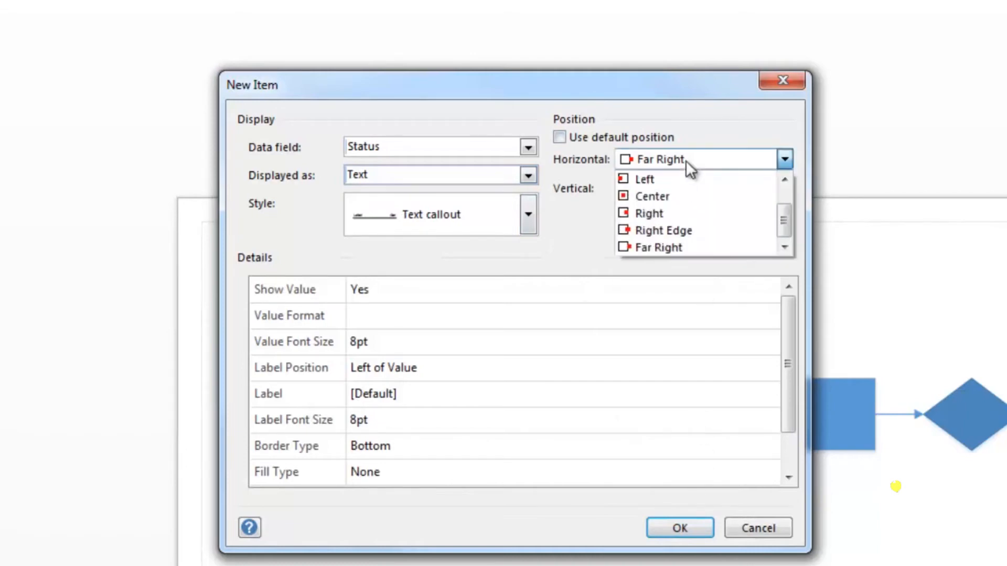
pyautogui.click(666, 196)
pyautogui.click(680, 534)
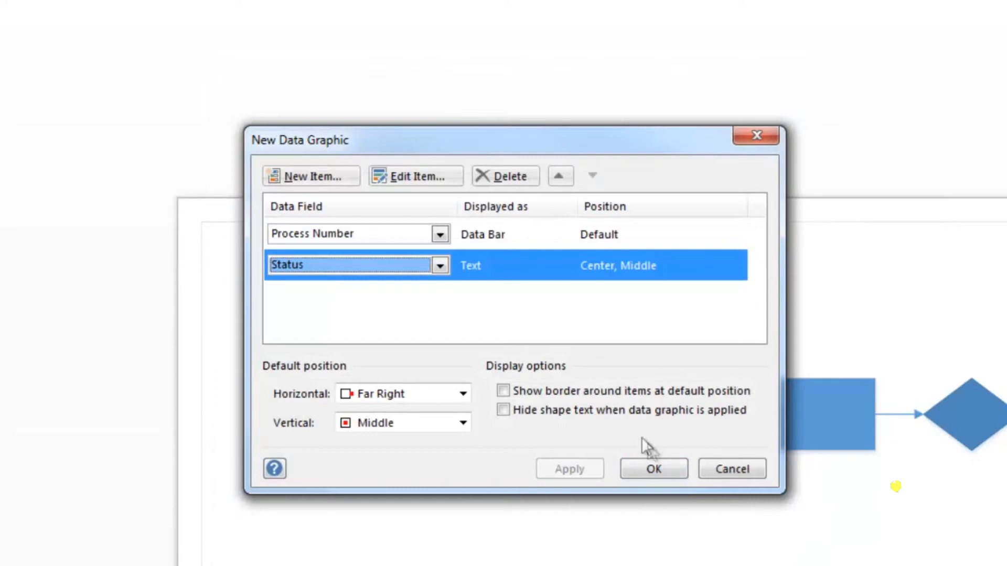
pyautogui.click(652, 470)
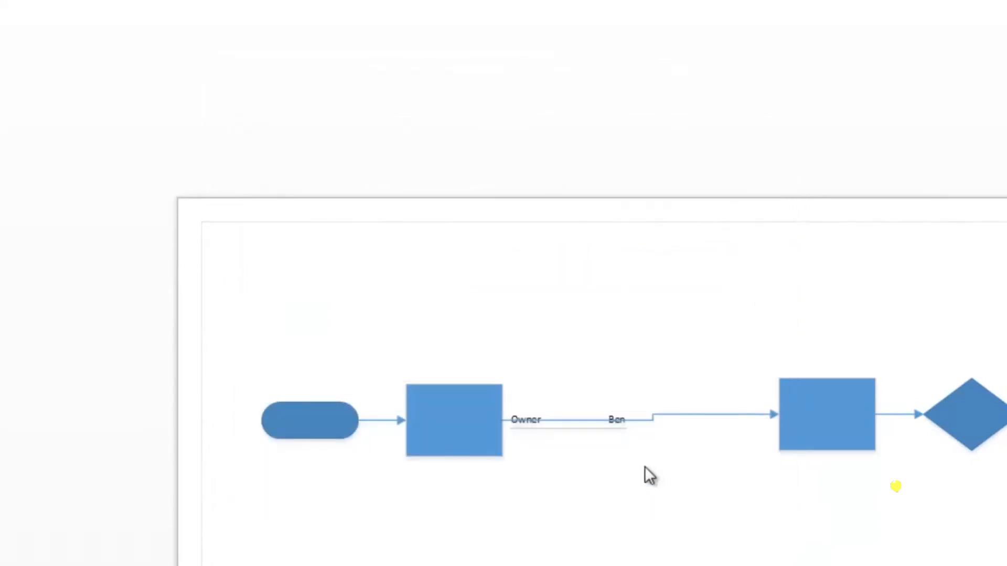
# Apply the data graphic combining Process Number and Status to the first process shape, and deselect the shape
pyautogui.click(466, 433)
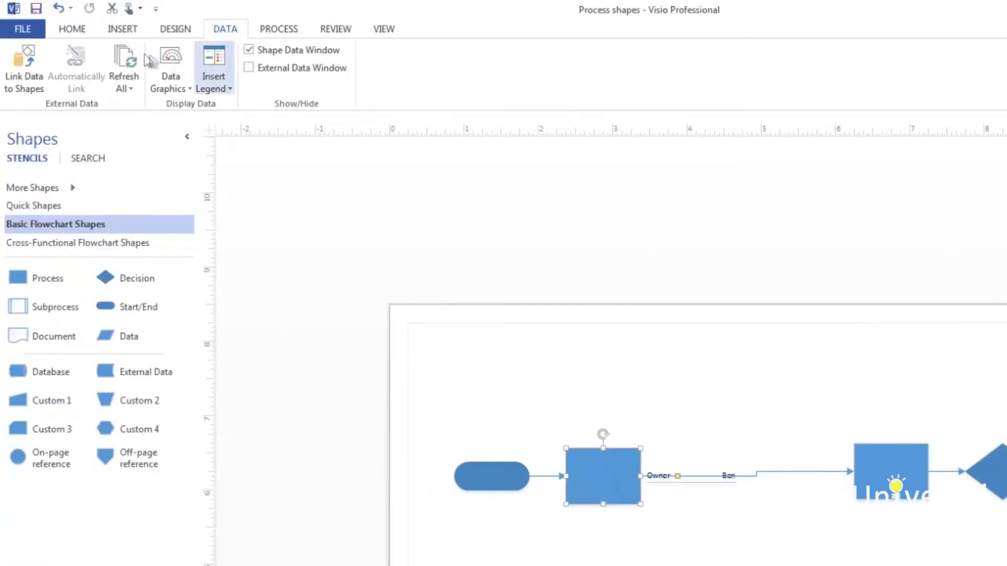
pyautogui.click(170, 71)
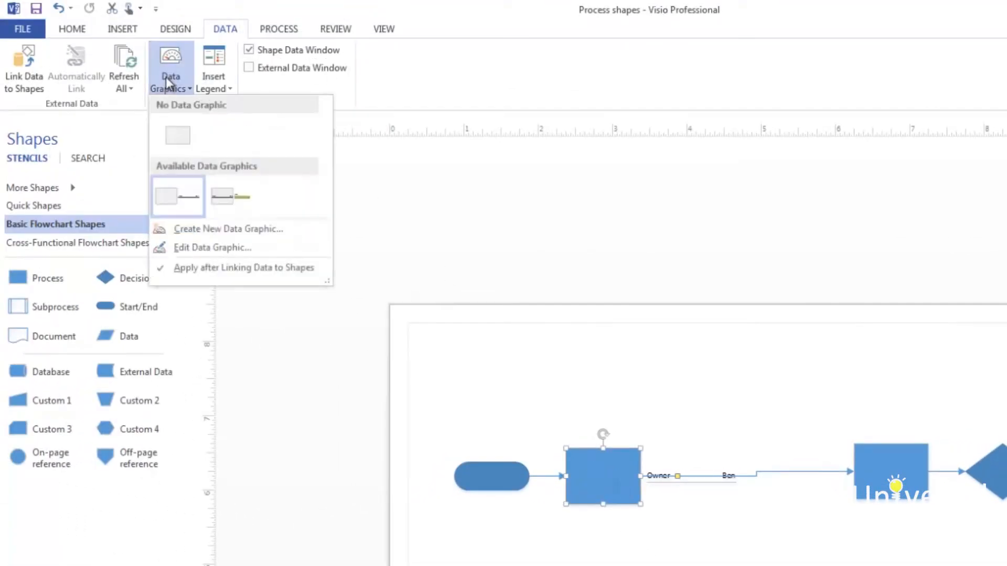
pyautogui.click(234, 196)
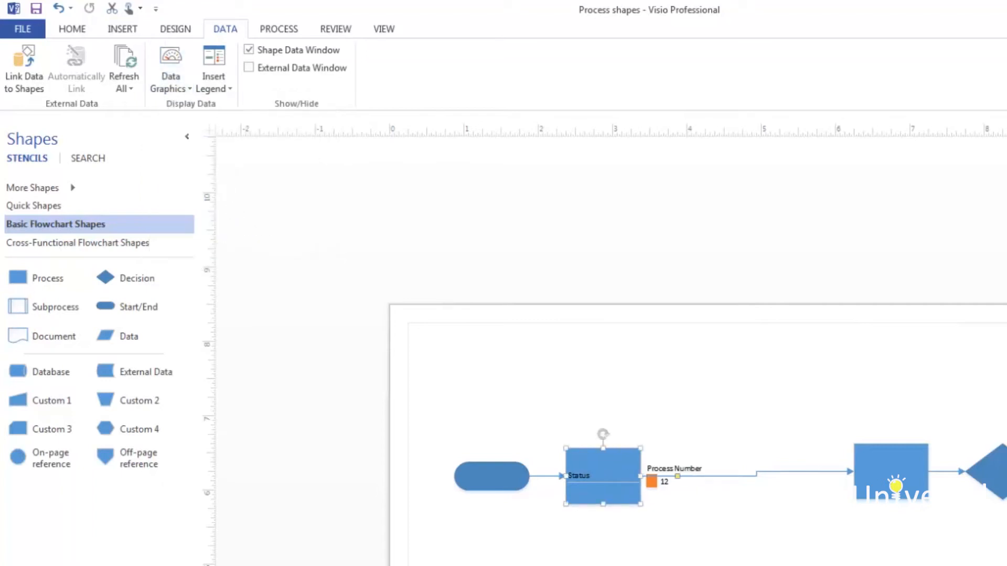
pyautogui.click(679, 522)
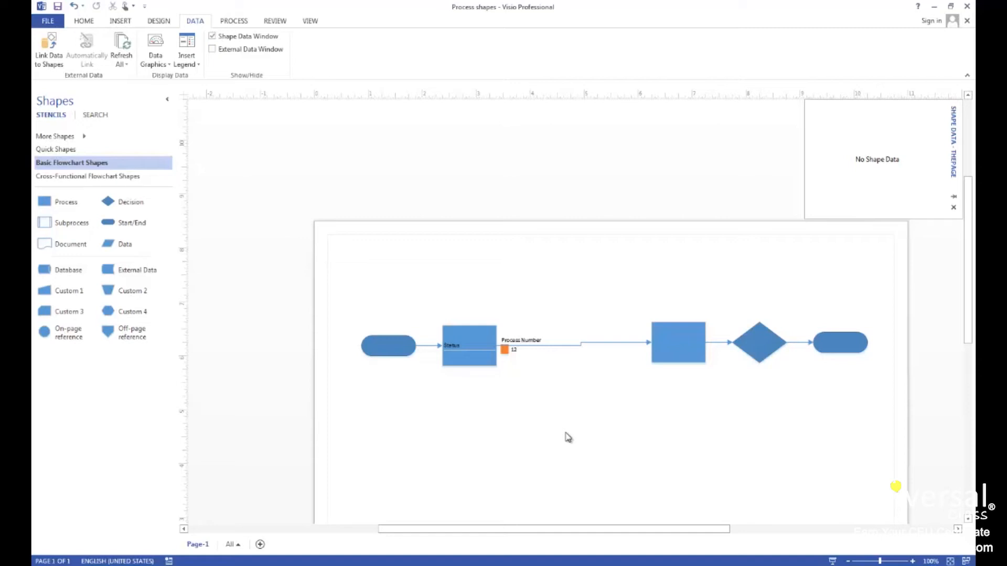
# For the second process shape, create a new data graphic with an item displaying the Process Number field as an Icon Set
pyautogui.click(671, 340)
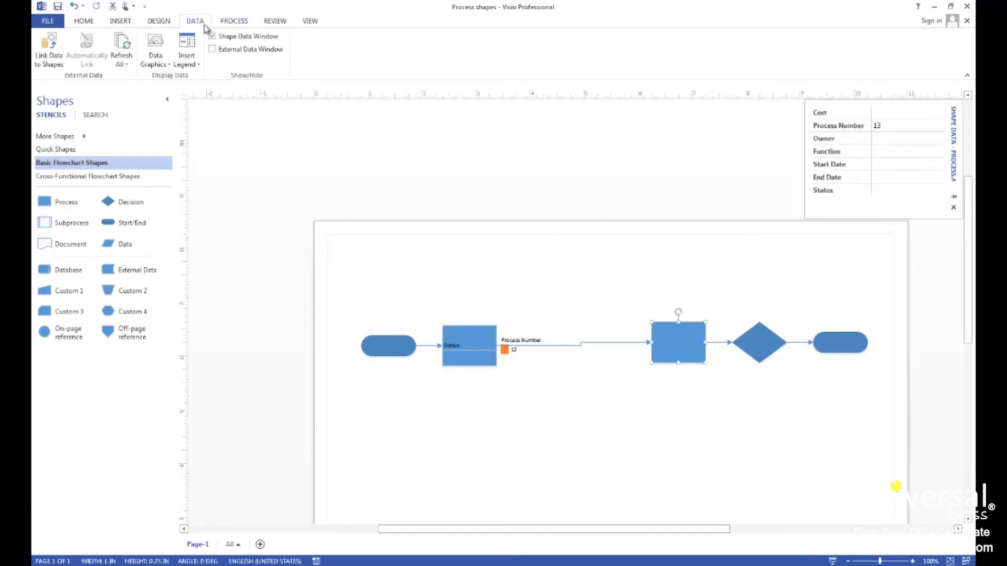
pyautogui.click(156, 55)
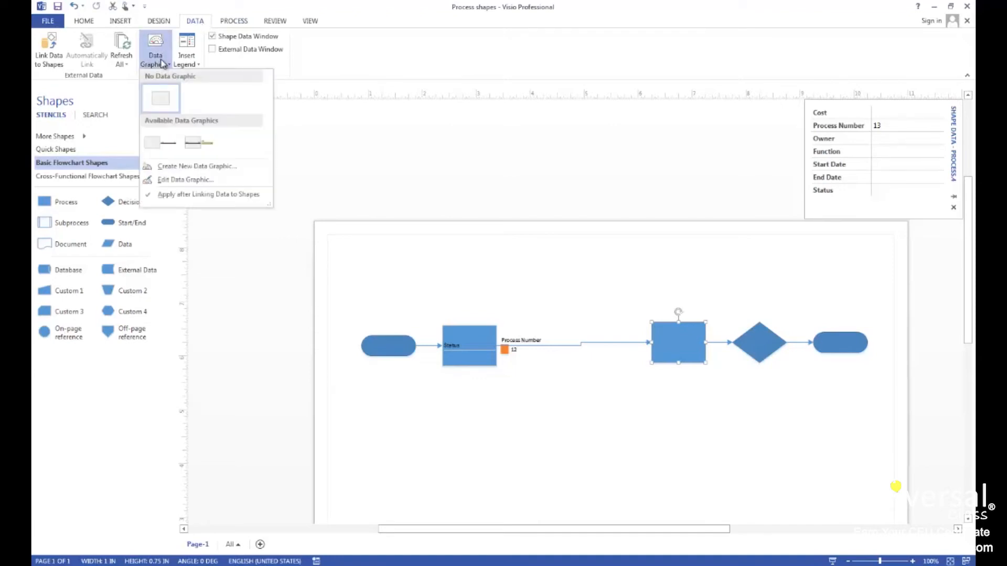
pyautogui.click(208, 167)
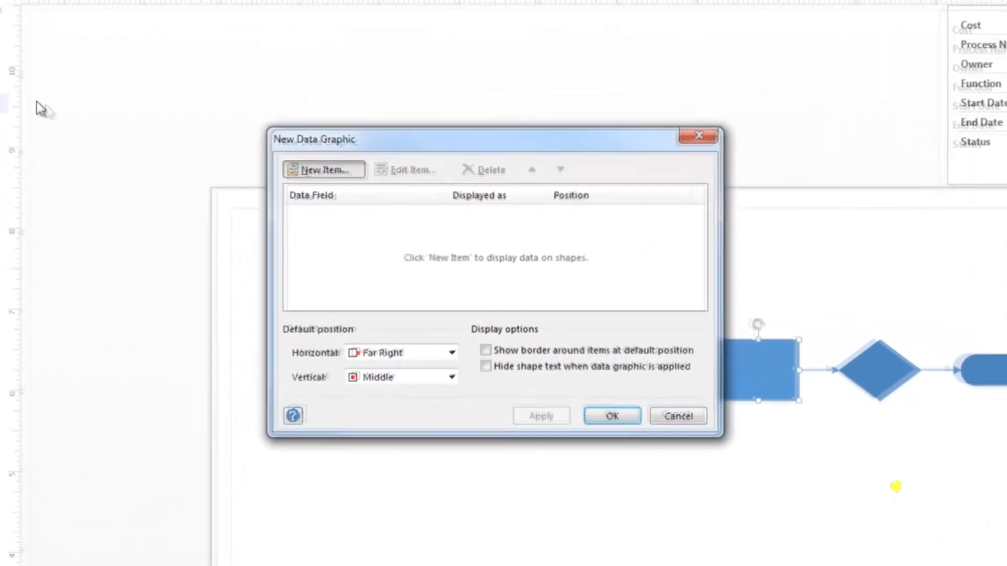
pyautogui.click(282, 139)
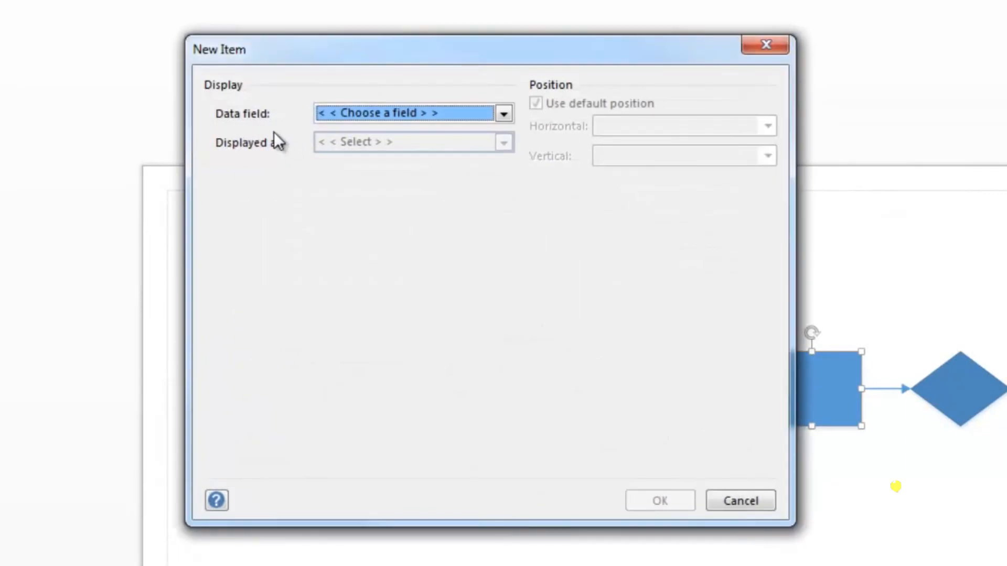
pyautogui.click(354, 111)
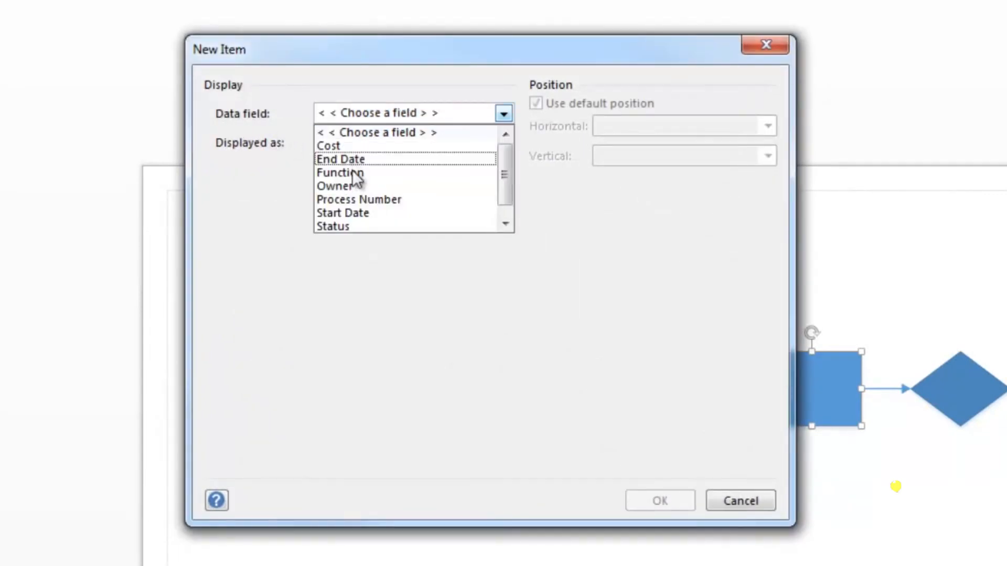
pyautogui.click(350, 198)
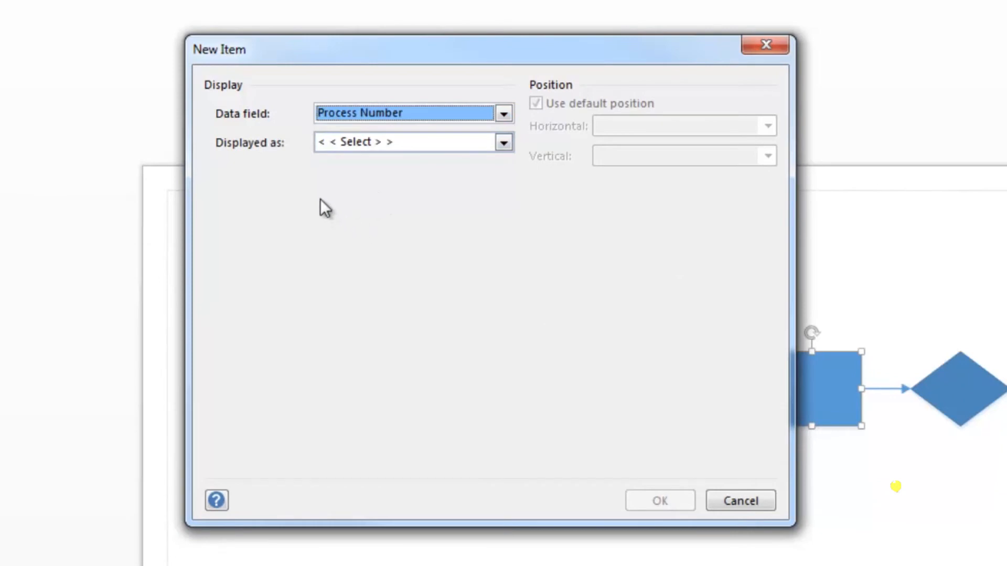
pyautogui.click(324, 142)
pyautogui.click(349, 201)
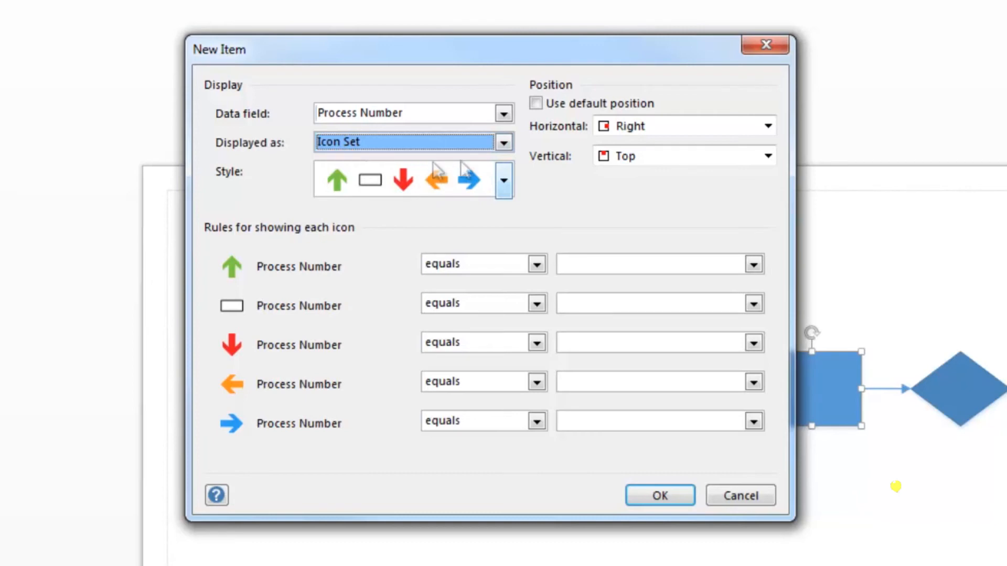
# Use the default position, show the green up arrow when Process Number equals 12, and apply the data graphic to the selected shape
pyautogui.click(585, 103)
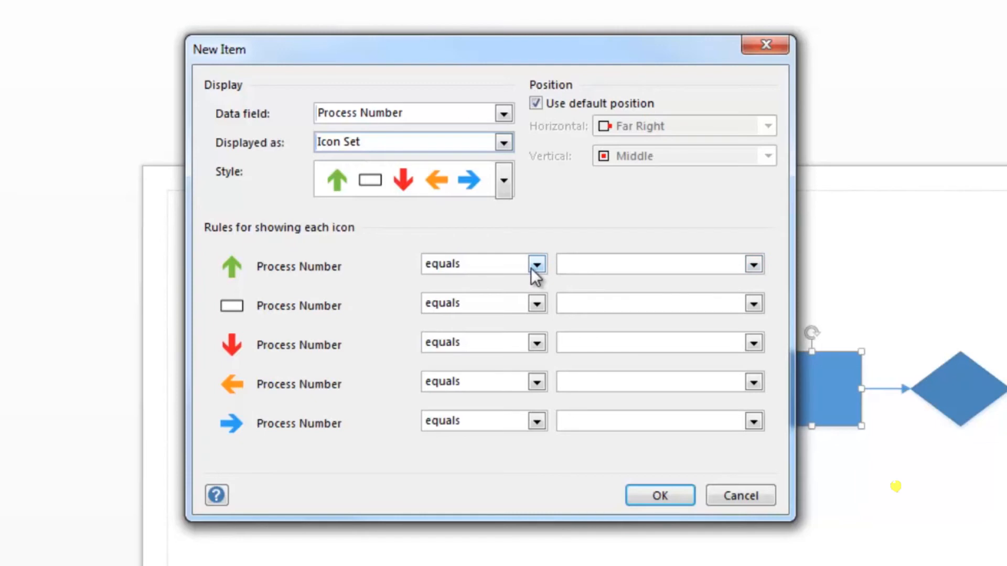
pyautogui.click(591, 264)
pyautogui.write('12')
pyautogui.click(646, 496)
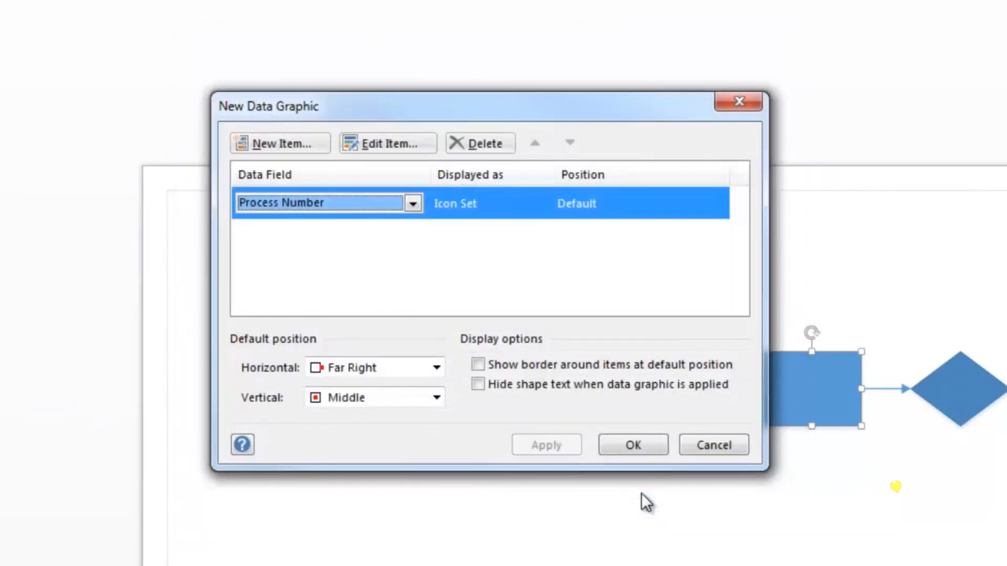
pyautogui.click(627, 445)
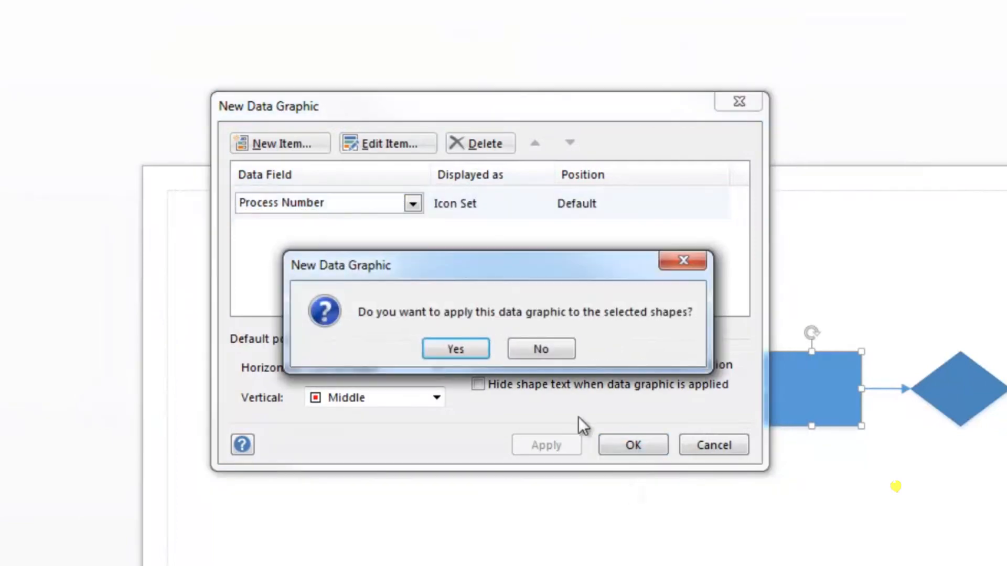
pyautogui.click(455, 350)
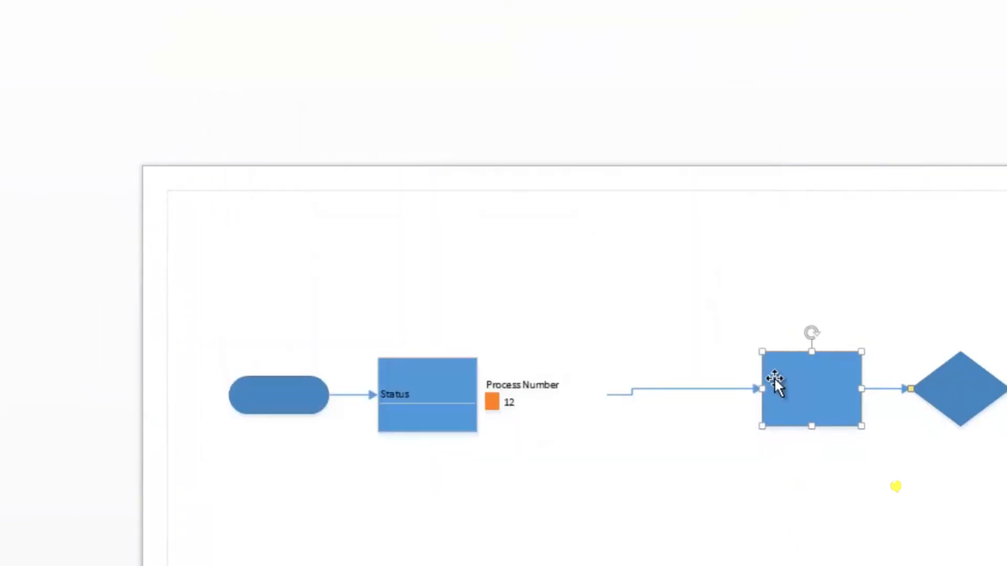
pyautogui.click(820, 532)
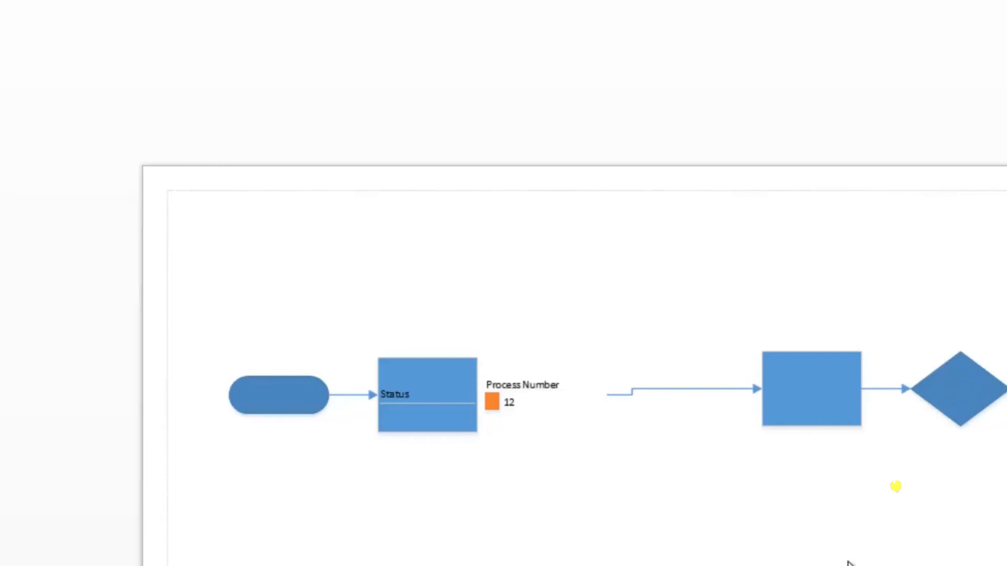
# For the second process shape, start another new data graphic with an item based on the Process Number field
pyautogui.click(803, 409)
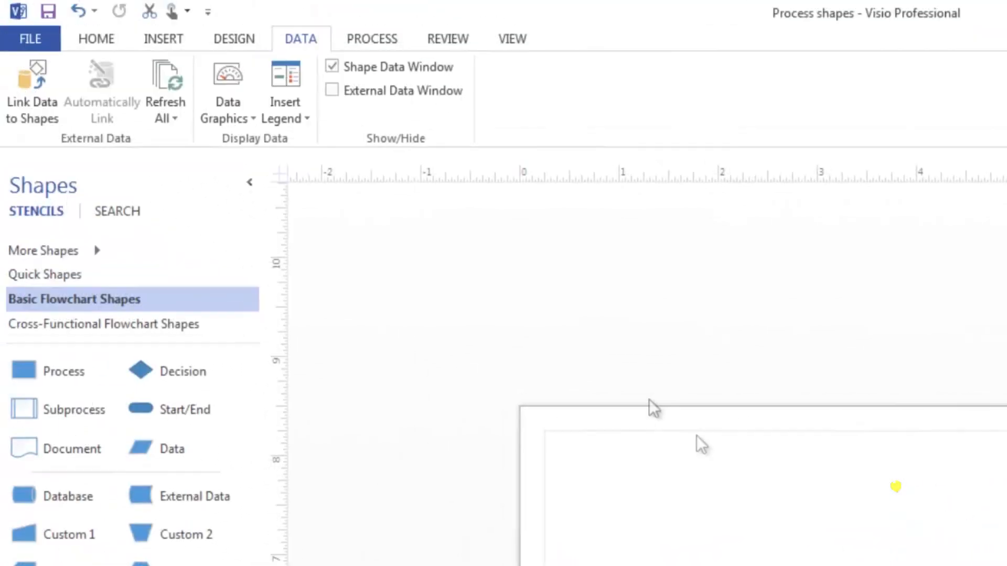
pyautogui.click(254, 118)
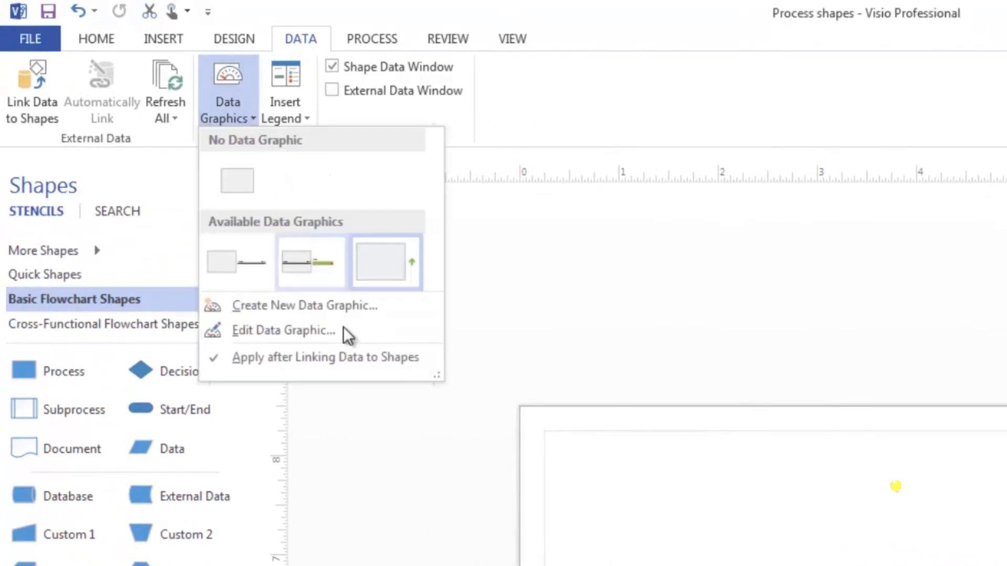
pyautogui.click(321, 305)
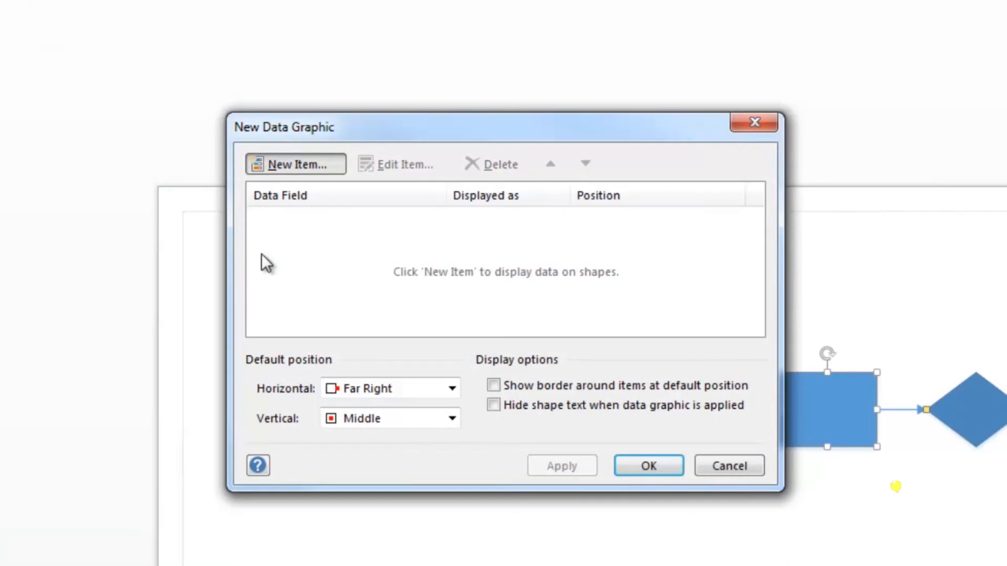
pyautogui.click(297, 166)
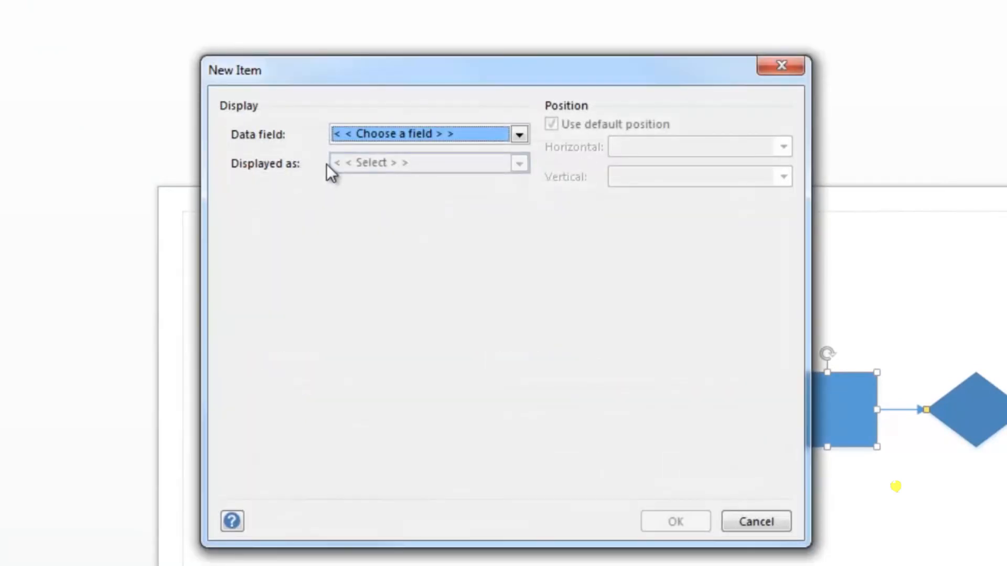
pyautogui.click(415, 132)
pyautogui.click(376, 218)
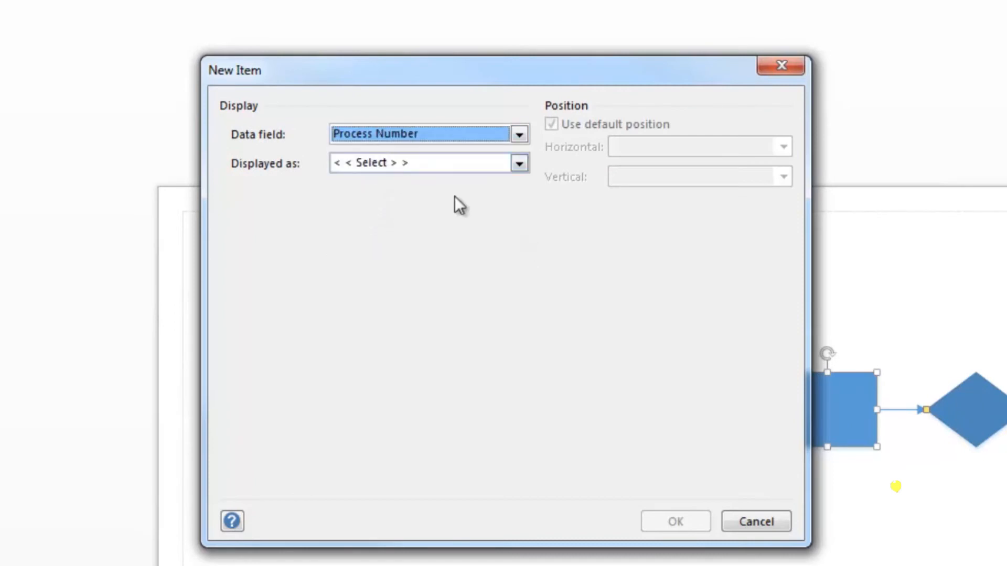
# Display the item as Color by Value and apply the finished data graphic to the selected process shape
pyautogui.click(399, 163)
pyautogui.click(370, 194)
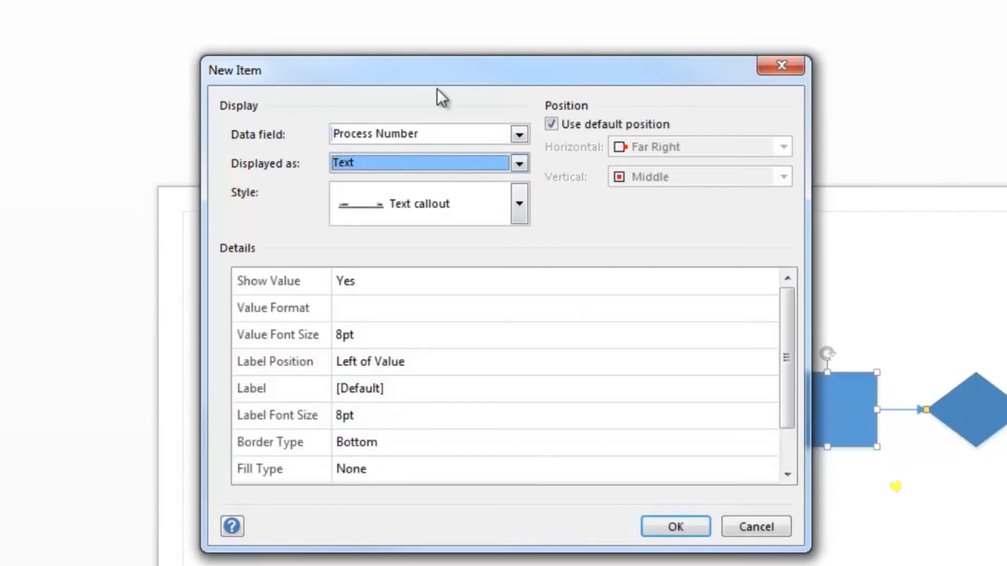
pyautogui.click(454, 163)
pyautogui.click(392, 223)
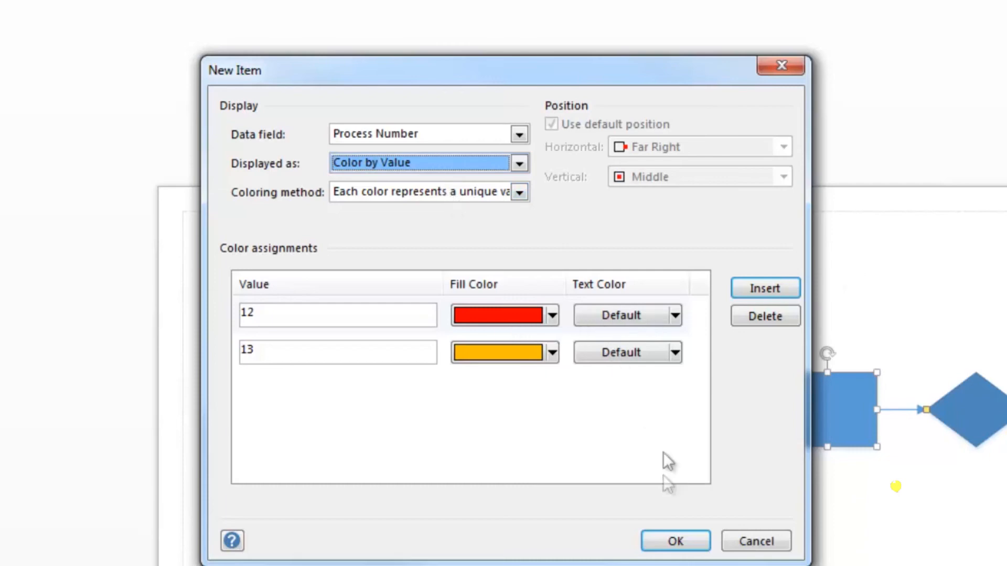
pyautogui.click(676, 539)
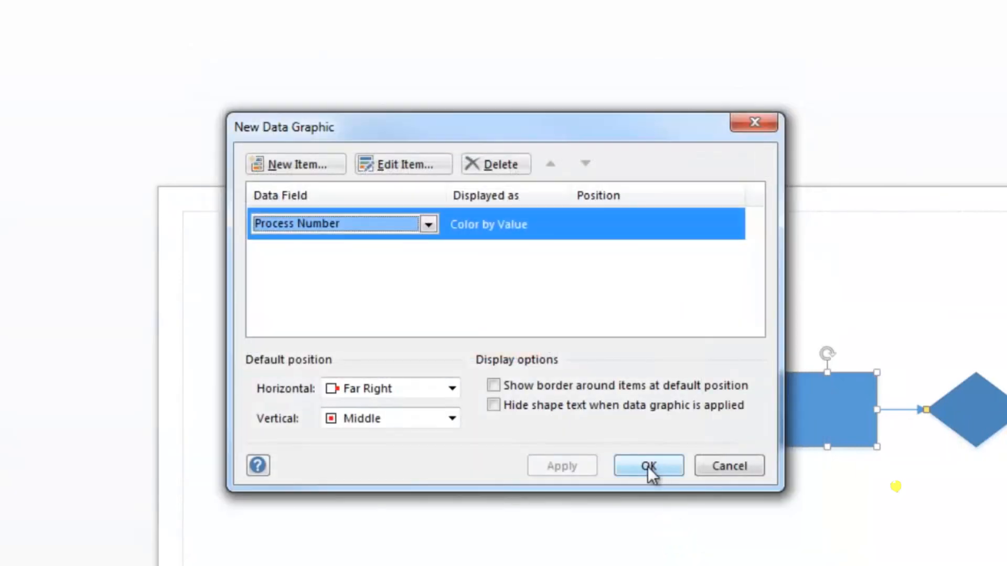
pyautogui.click(649, 467)
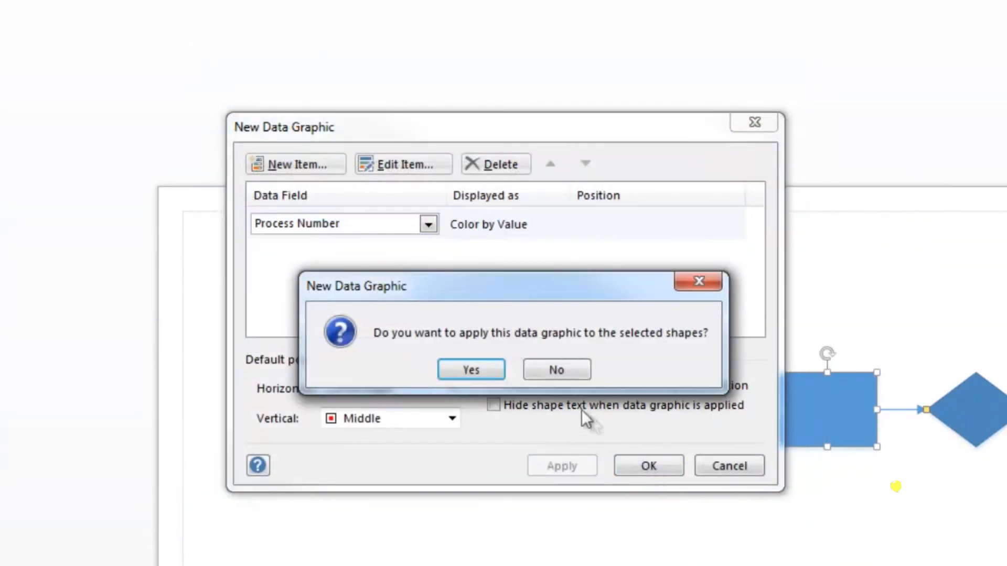
pyautogui.click(471, 369)
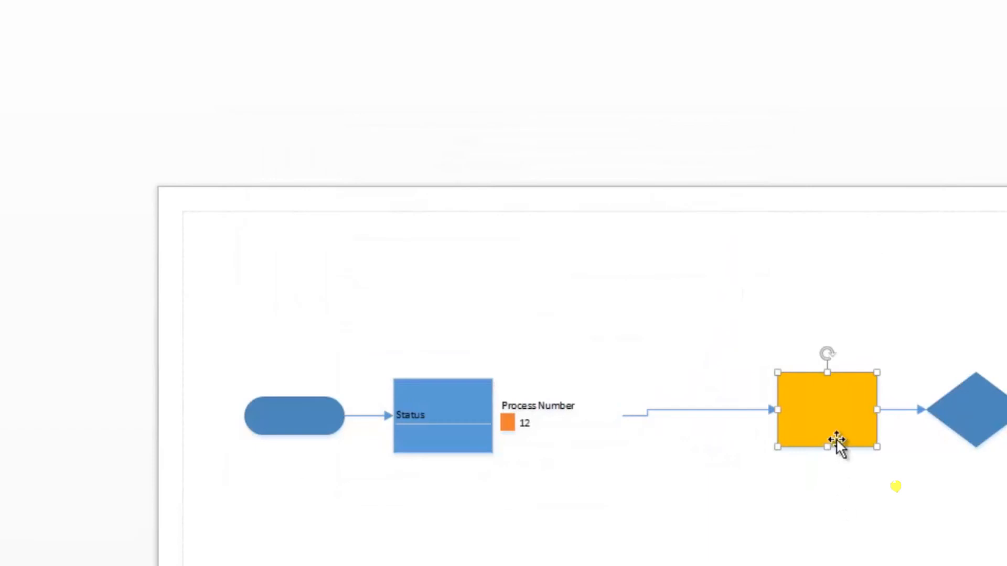